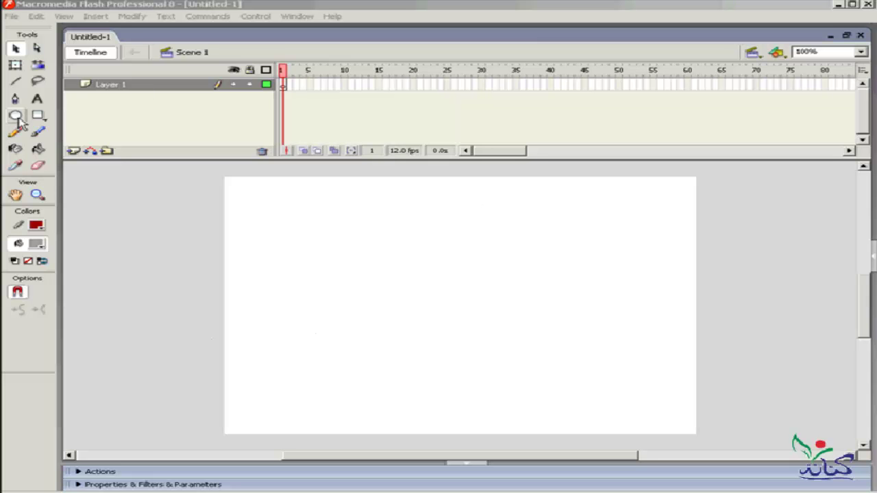
Collapse and restore the lower panels, then expand the document properties panel.
left_click(468, 463)
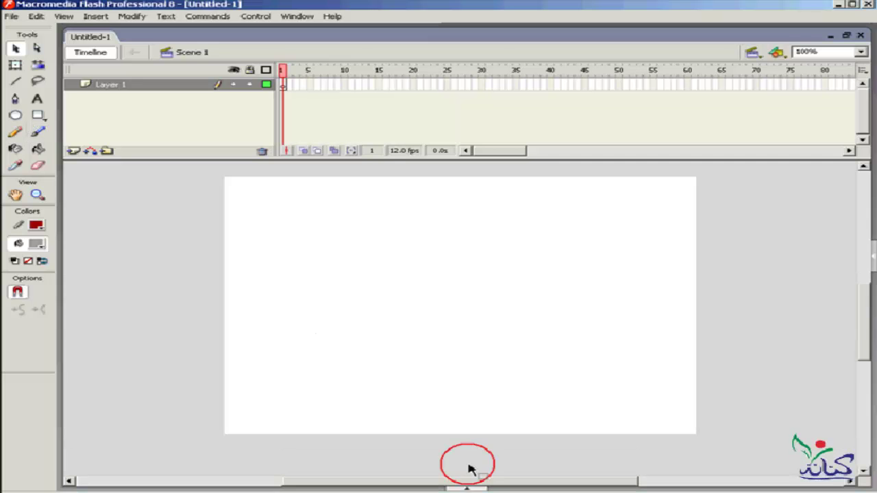
left_click(466, 487)
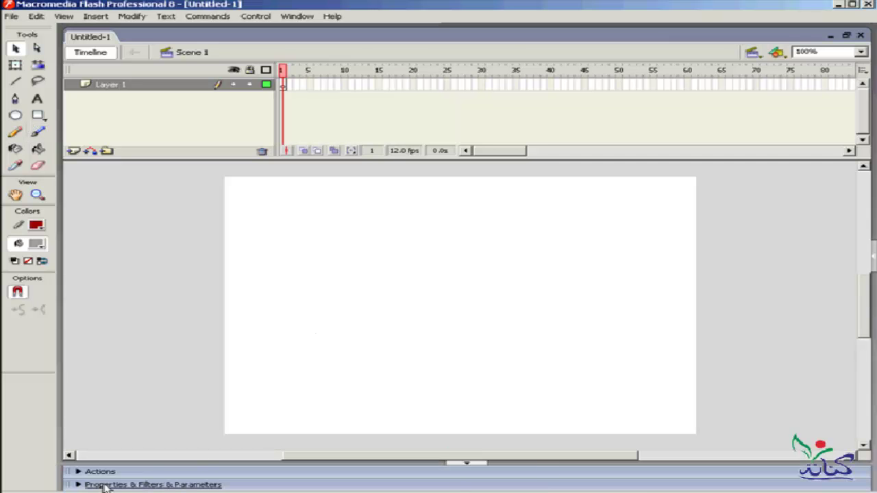
left_click(80, 485)
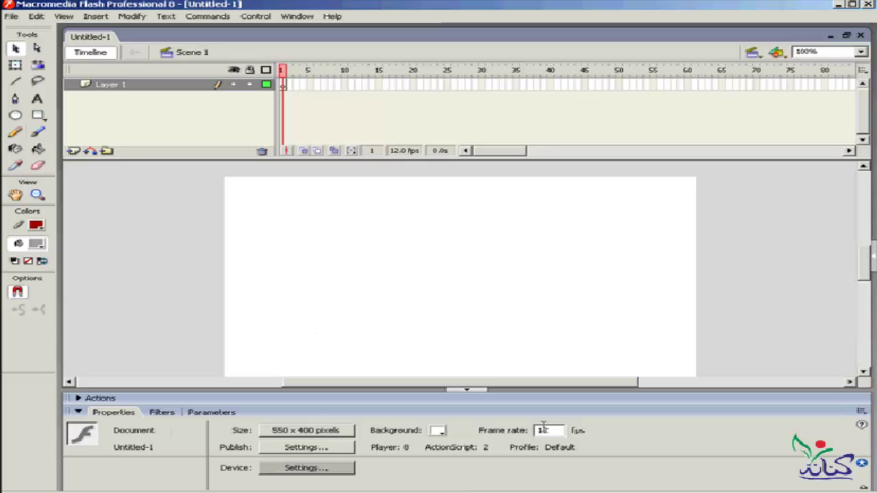
Zoom the stage to Show All, then toggle all panels off and back on with F4.
left_click(860, 53)
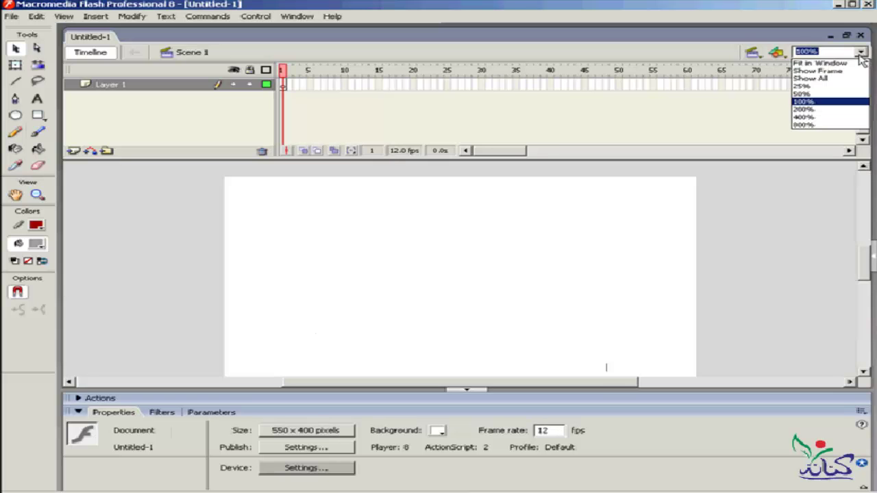
left_click(849, 79)
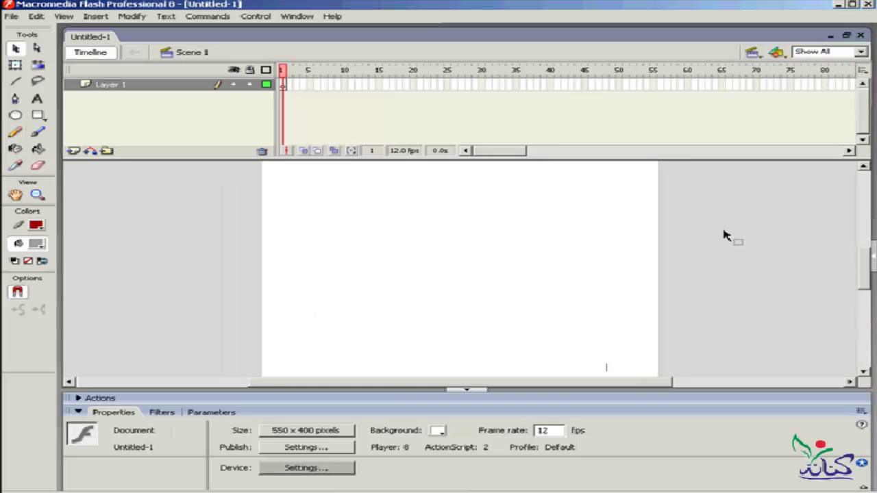
key("F4")
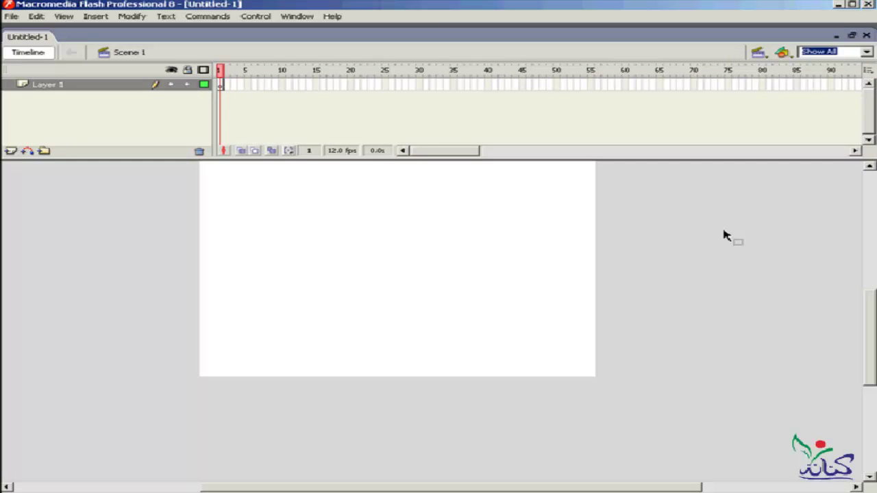
key("F4")
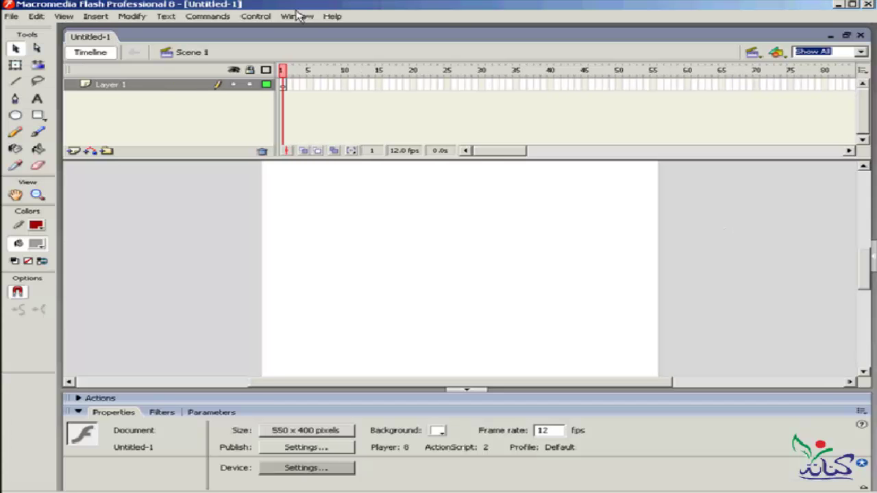
Apply the saved custom workspace layout with Color and Library panels, then zoom to Show All.
left_click(301, 16)
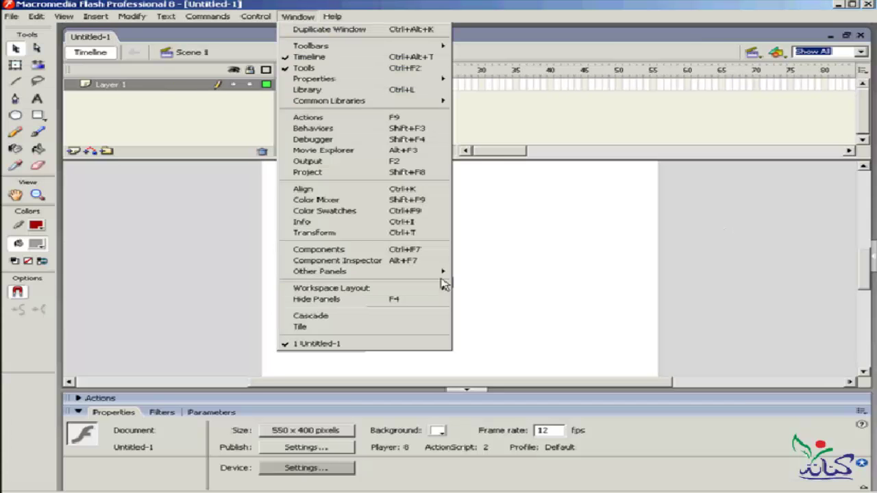
mouse_move(330, 288)
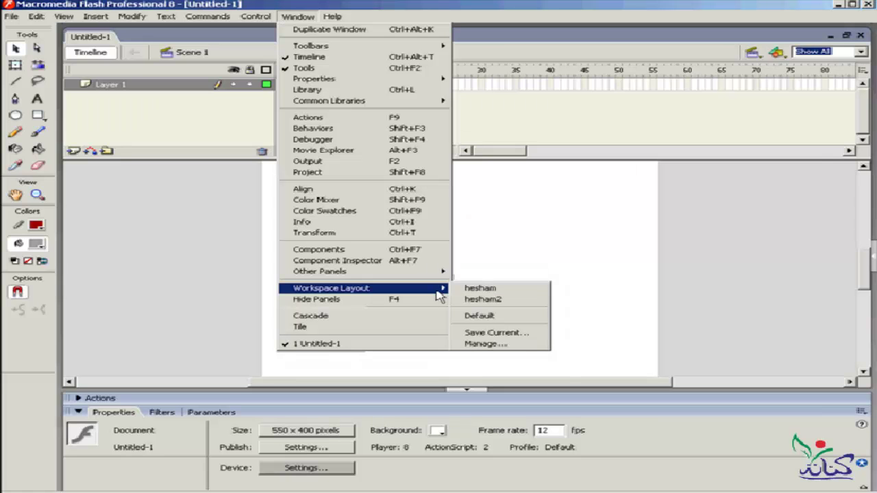
left_click(495, 299)
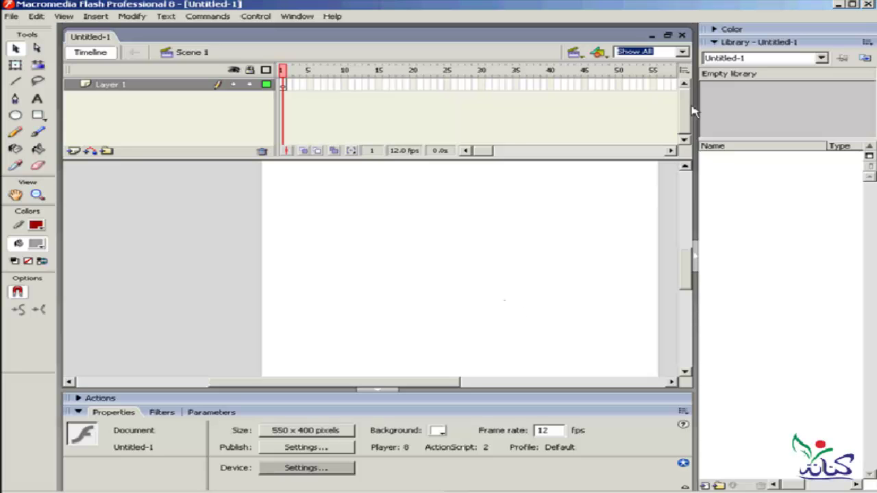
left_click(683, 52)
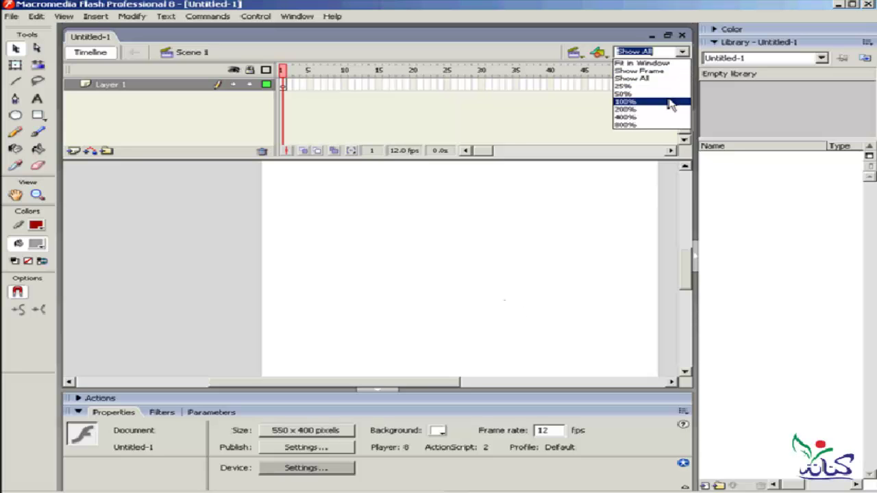
left_click(669, 79)
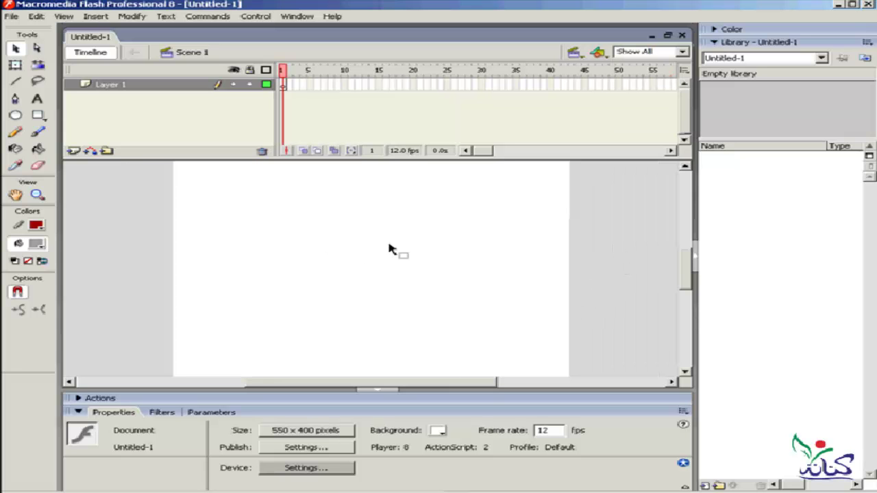
Change the document size from 550 x 400 to 850 x 400 px and zoom to Show Frame.
left_click(330, 432)
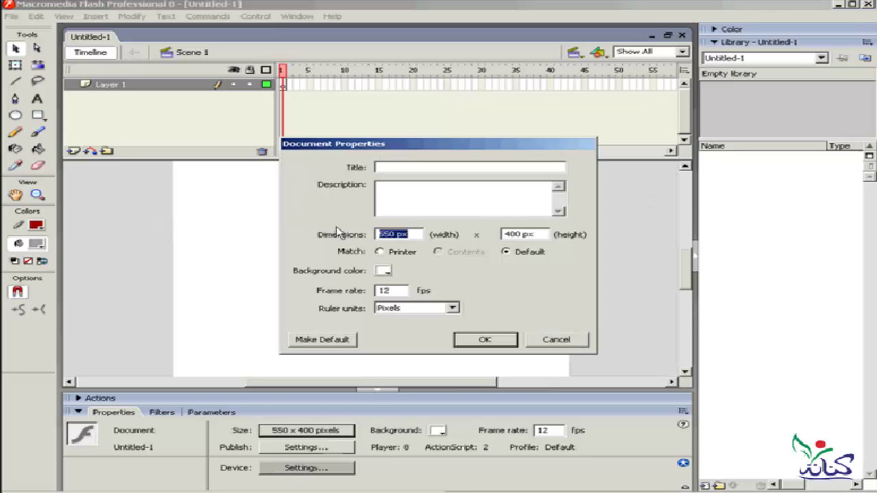
left_click_drag(396, 234, 355, 240)
type("8")
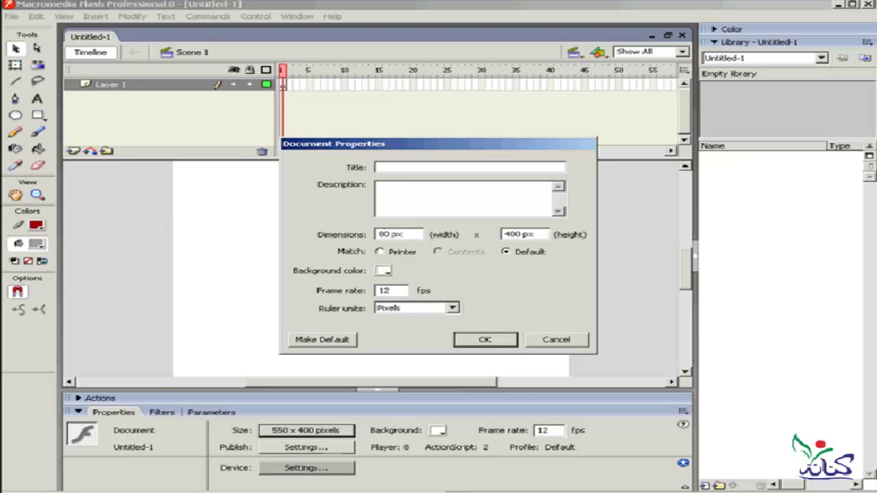
type("50")
left_click(493, 338)
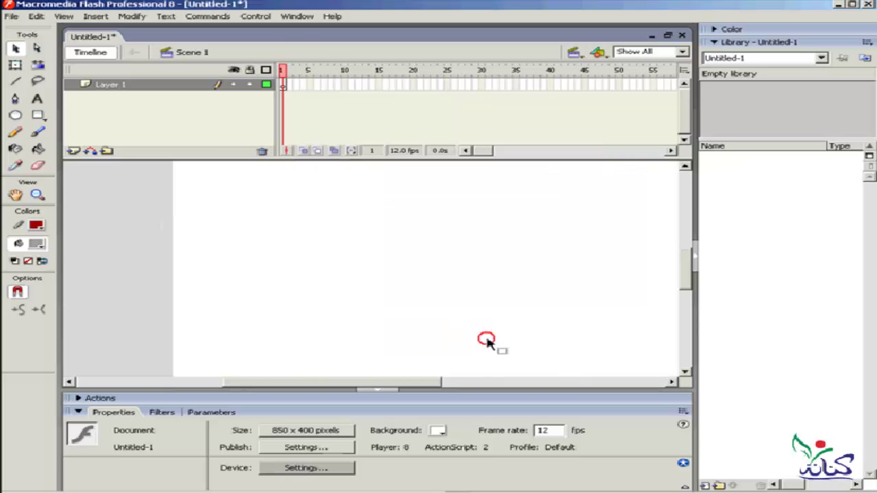
left_click_drag(373, 382, 410, 387)
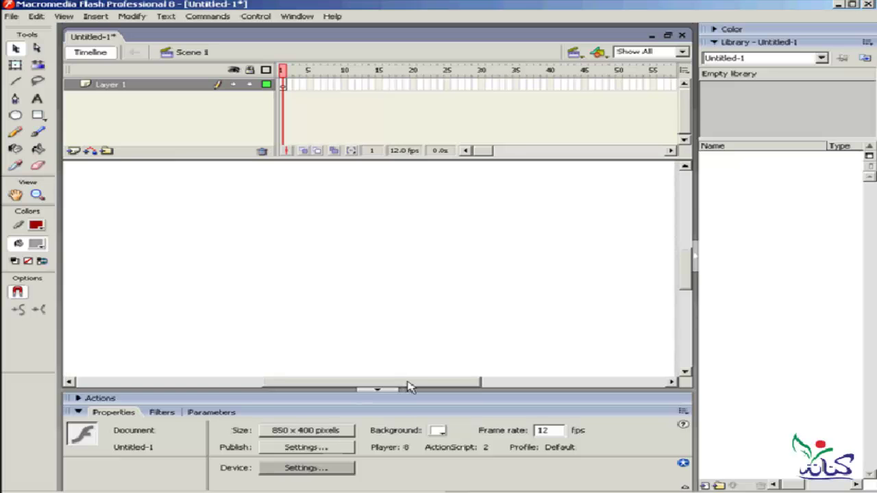
left_click(683, 52)
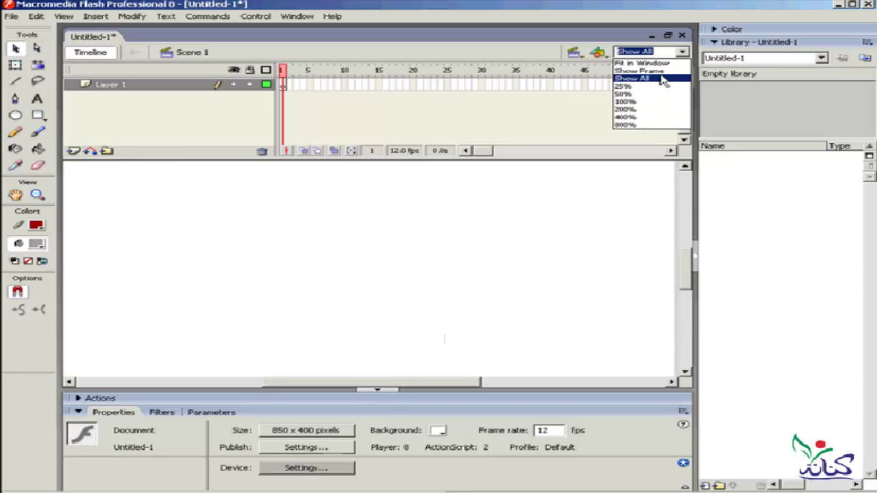
left_click(657, 70)
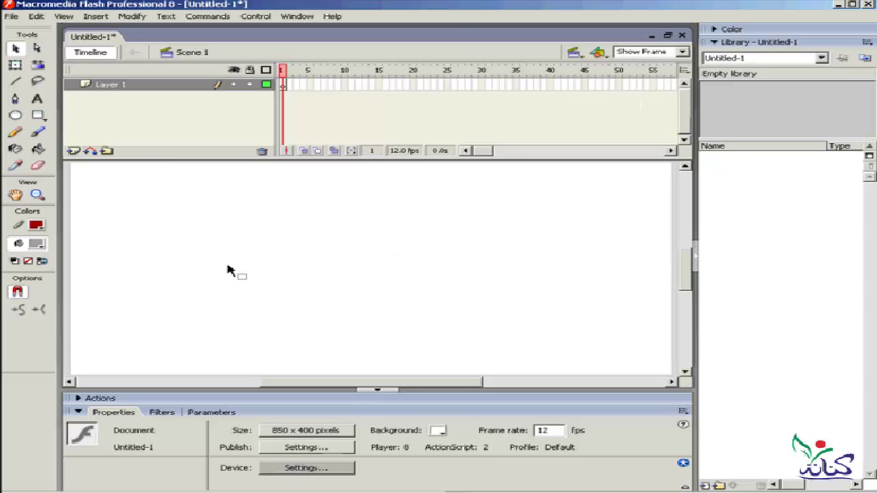
Select the Oval tool with a black (#000000) stroke and blue (#3366FF) fill.
left_click(15, 115)
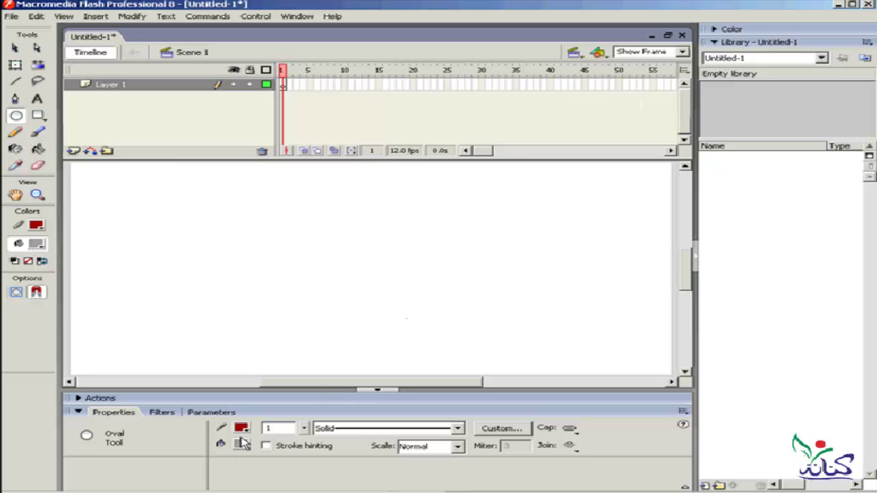
left_click(40, 227)
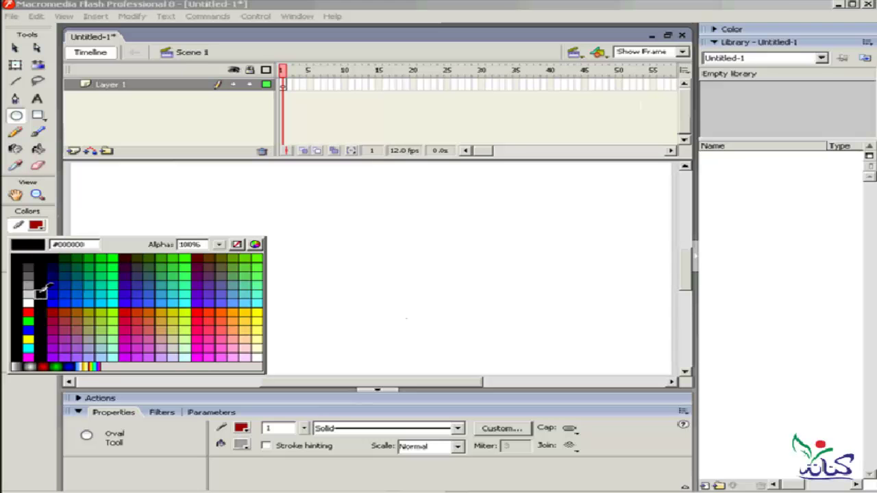
left_click(41, 297)
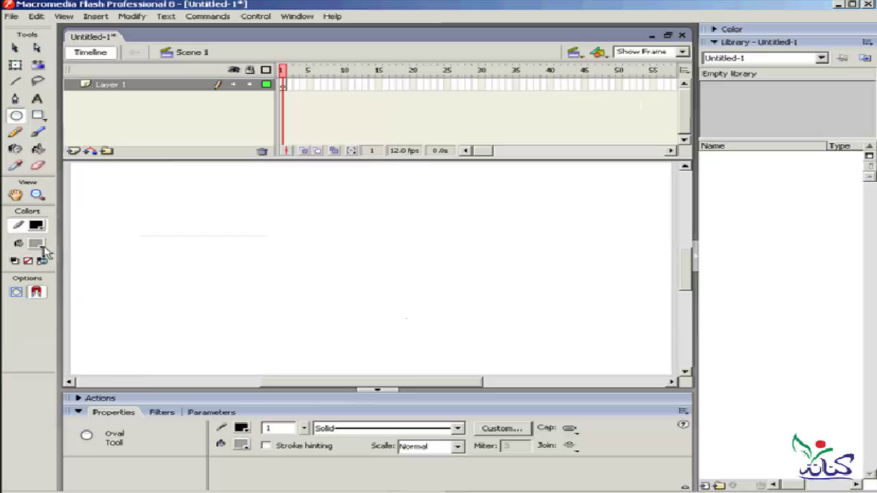
left_click(38, 244)
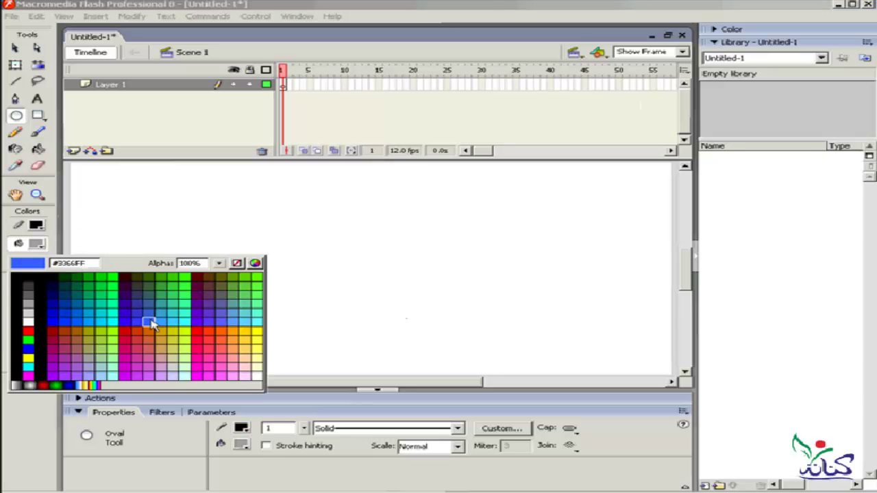
left_click(150, 318)
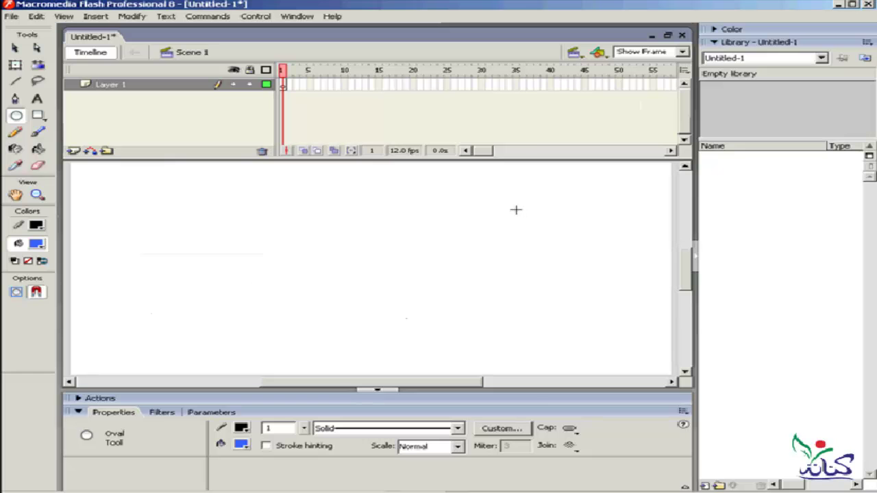
Draw a blue-filled circle right of stage centre.
left_click_drag(517, 210, 422, 264)
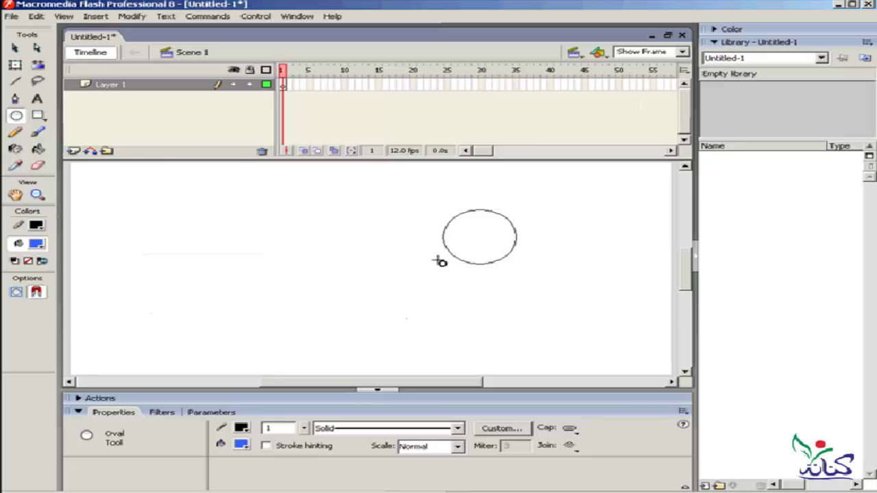
mouse_move(422, 264)
left_mouse_down()
mouse_move(431, 269)
mouse_move(413, 268)
mouse_move(429, 273)
left_mouse_up()
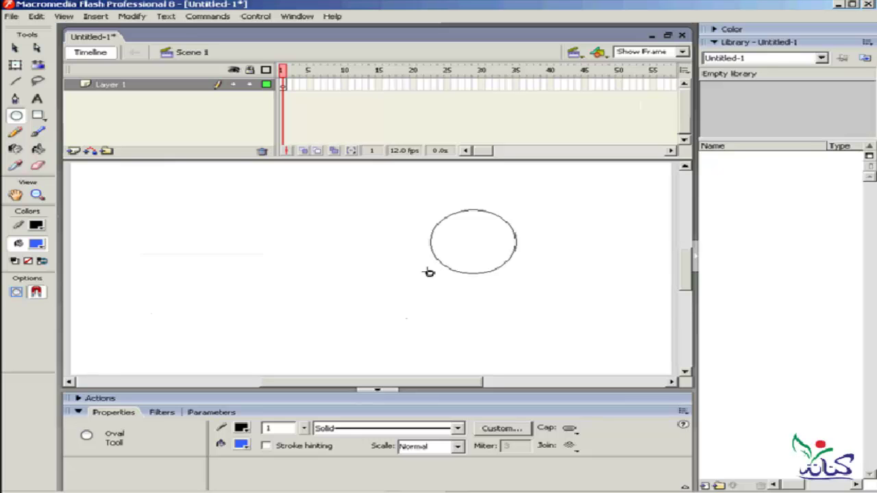
left_click_drag(429, 273, 427, 272)
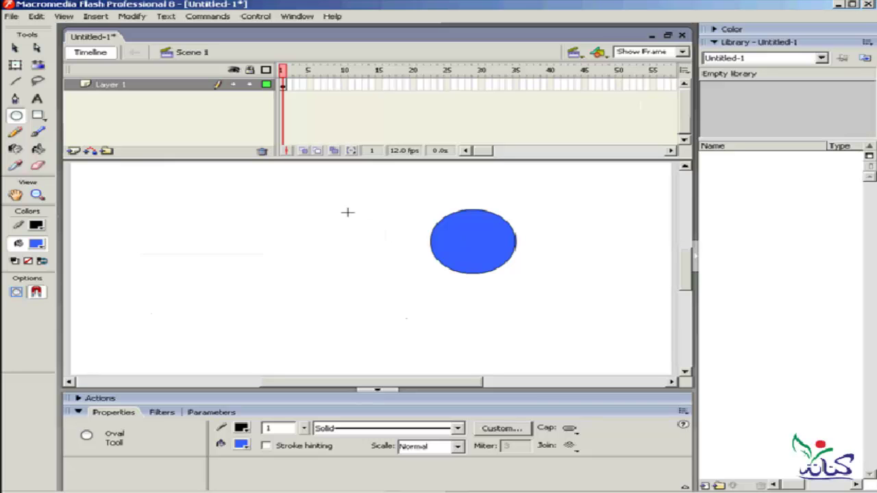
Draw a larger blue-filled circle to the left of the first one.
mouse_move(347, 212)
left_mouse_down()
mouse_move(193, 305)
mouse_move(127, 303)
left_mouse_up()
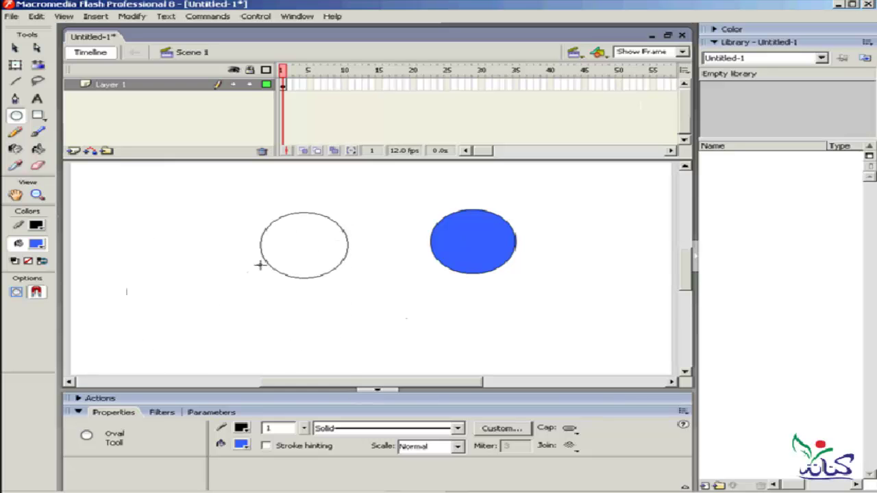
mouse_move(126, 303)
left_mouse_down()
mouse_move(167, 269)
mouse_move(358, 235)
mouse_move(153, 260)
mouse_move(333, 239)
mouse_move(193, 255)
left_mouse_up()
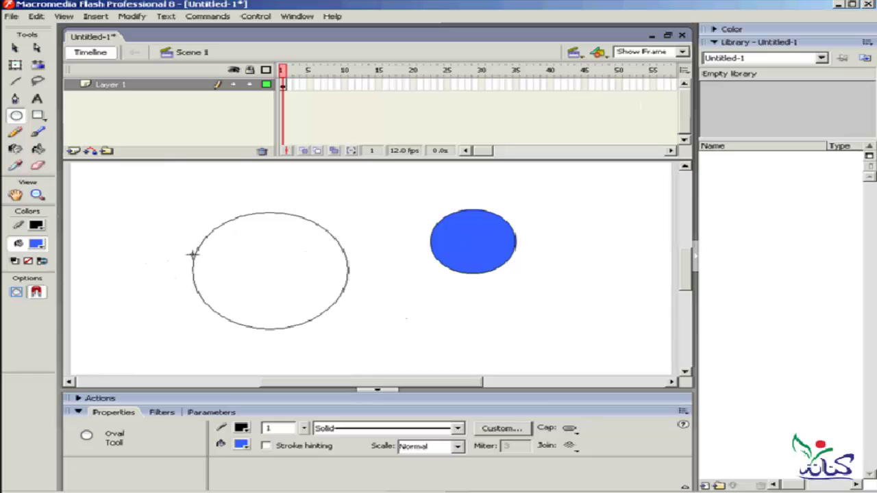
left_click_drag(193, 254, 193, 254)
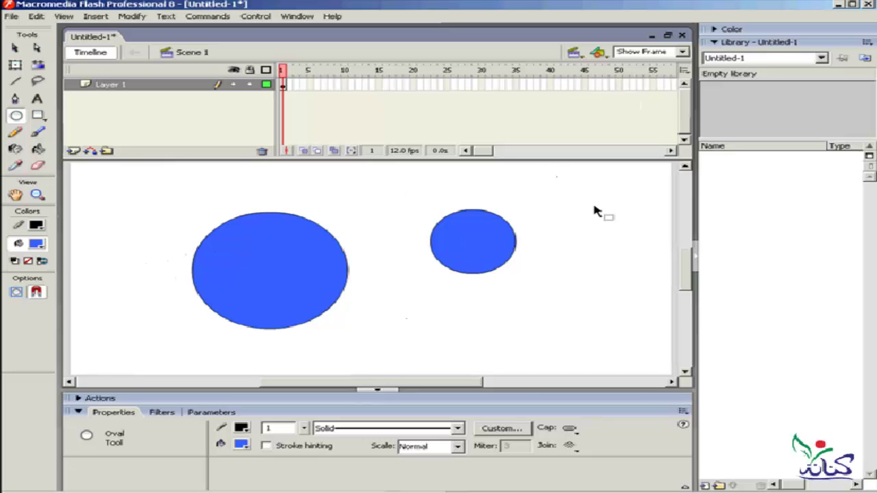
Select both circles on the stage and delete them.
left_click(16, 48)
left_click(321, 203)
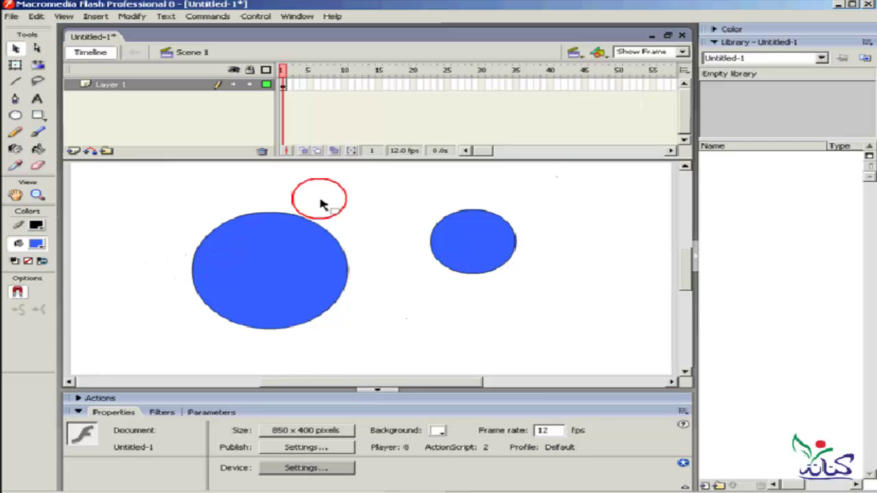
key("ctrl+a")
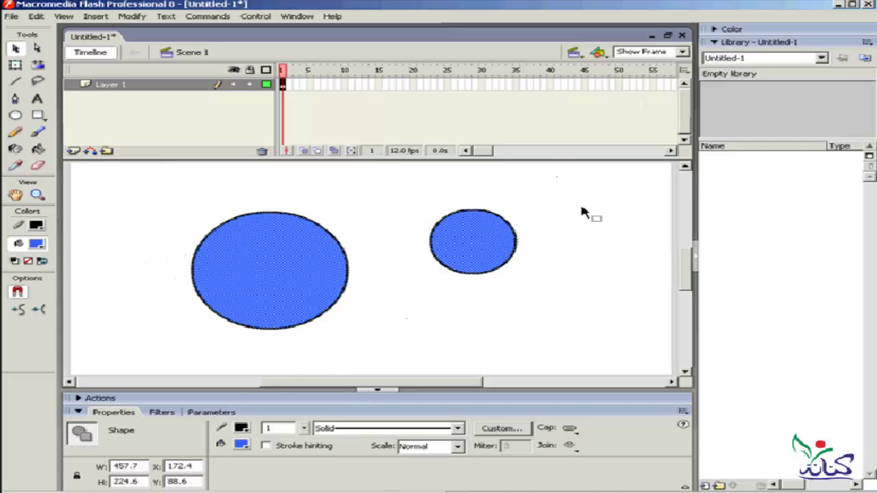
key("Delete")
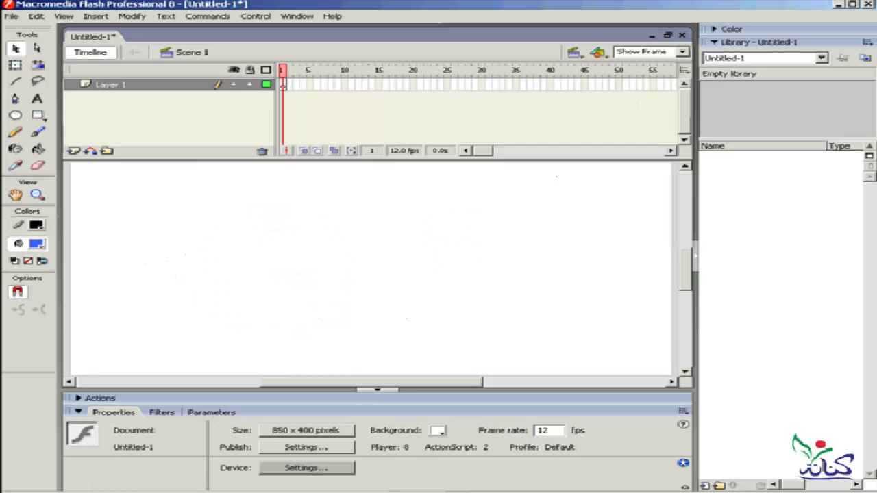
Draw a 227.1 x 227.1 blue circle with a 4-point black outline near stage centre.
left_click(15, 115)
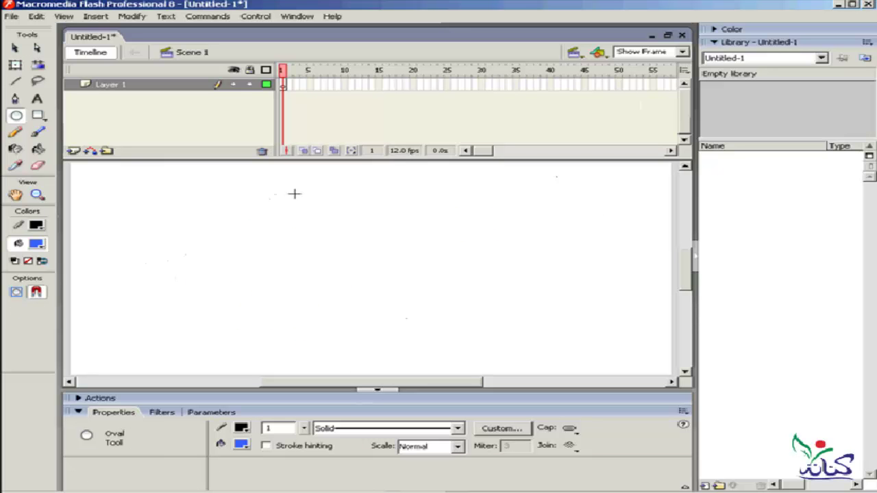
left_click(304, 428)
left_click_drag(307, 432, 305, 423)
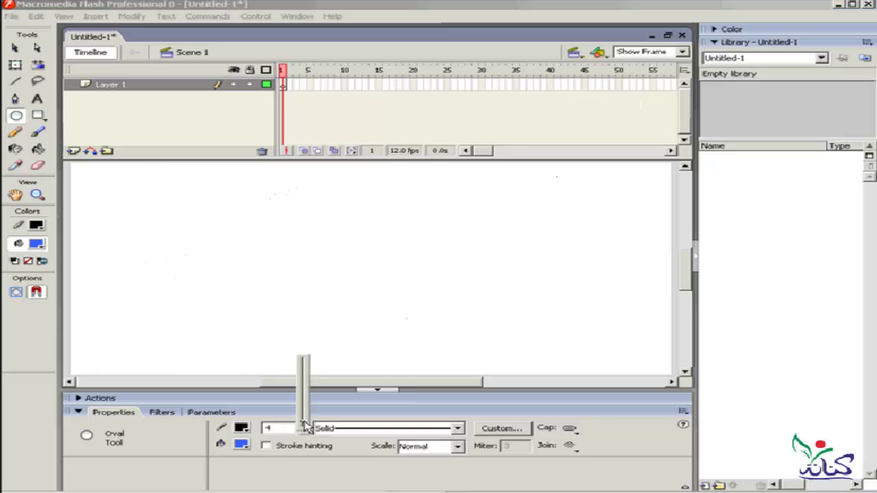
left_click(514, 228)
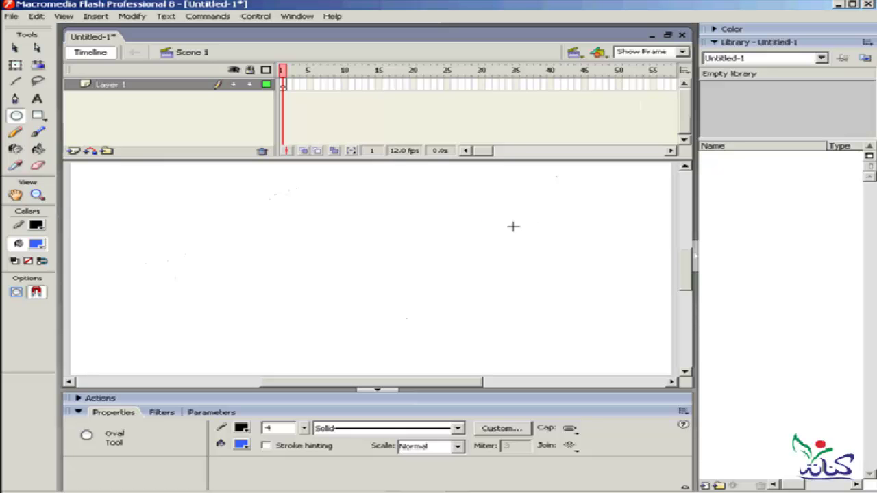
left_click_drag(513, 226, 353, 313)
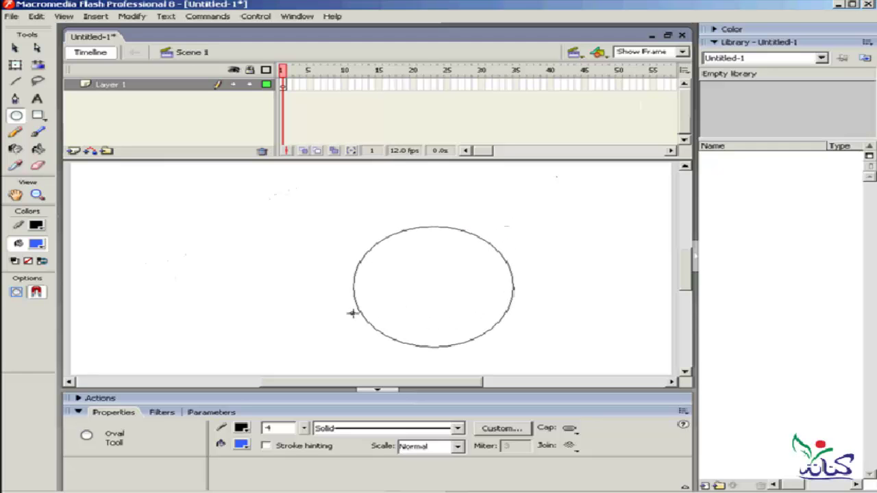
left_click_drag(352, 313, 352, 313)
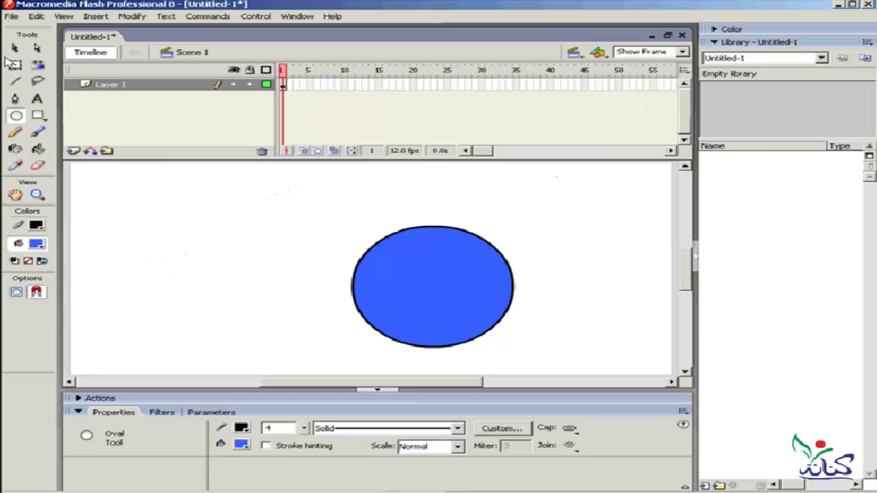
Select the new circle's fill and outline with the Selection tool.
left_click(15, 48)
left_click(397, 302)
double_click(405, 241)
left_click(420, 266)
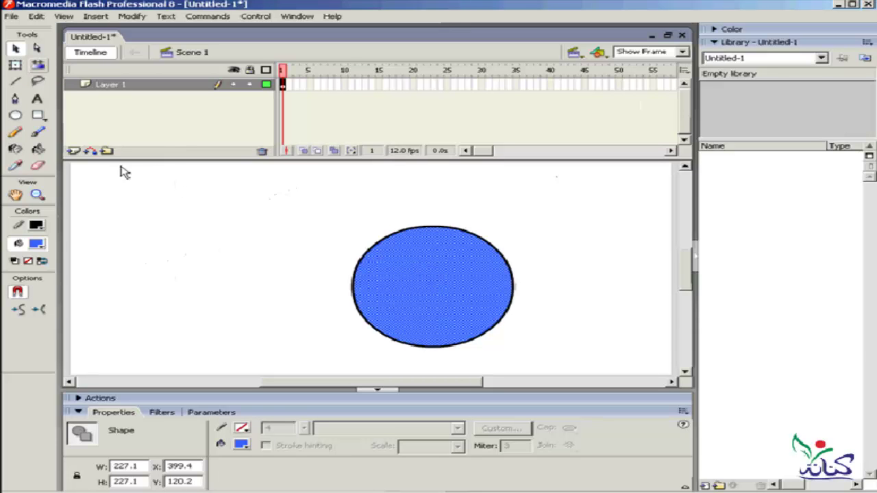
With the Rectangle tool, draw a blue square left of the circle and a long thin bar above it.
left_click(39, 116)
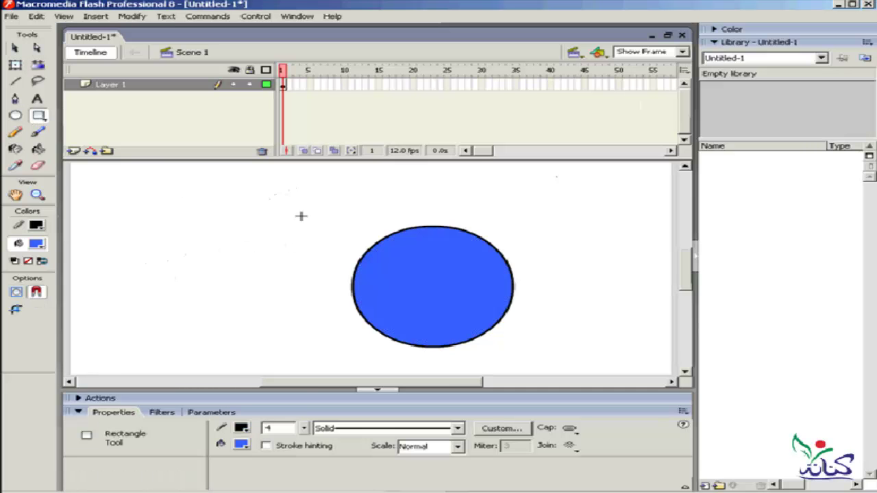
left_click_drag(301, 216, 145, 317)
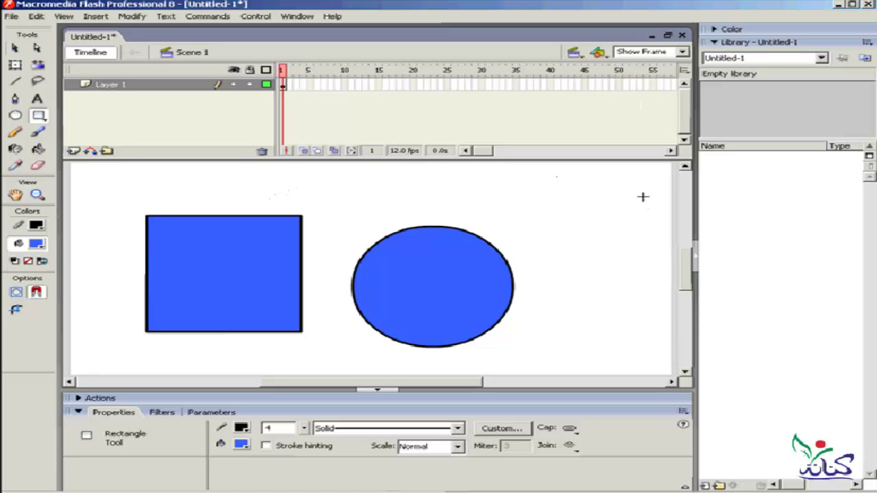
mouse_move(643, 187)
left_mouse_down()
mouse_move(541, 213)
mouse_move(559, 223)
left_mouse_up()
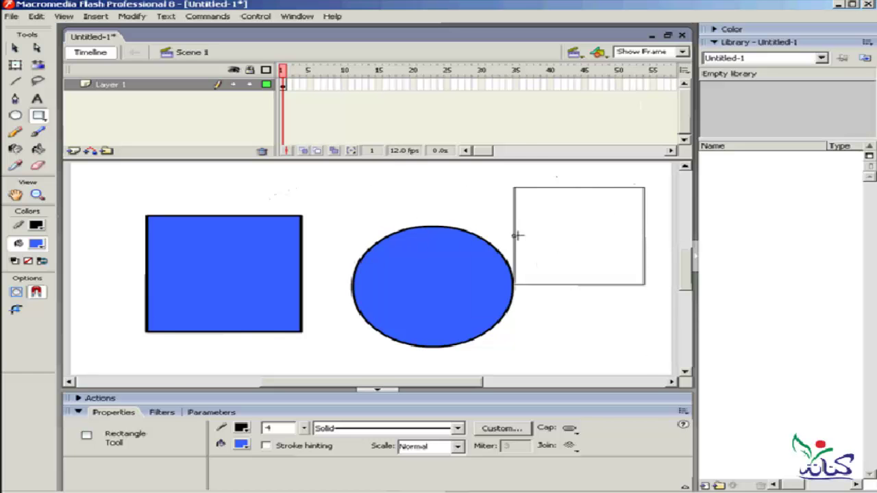
mouse_move(560, 223)
left_mouse_down()
mouse_move(480, 247)
mouse_move(476, 333)
mouse_move(562, 230)
mouse_move(402, 231)
mouse_move(362, 220)
left_mouse_up()
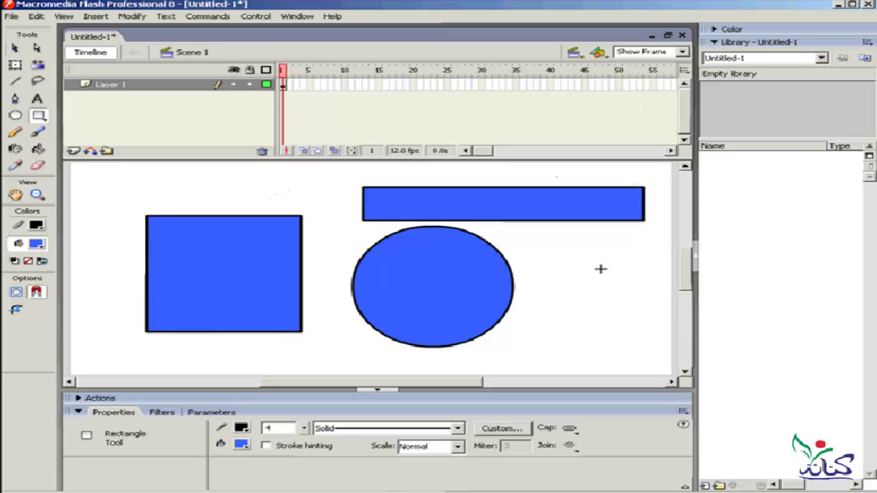
Delete the black outline from the blue circle.
key("v")
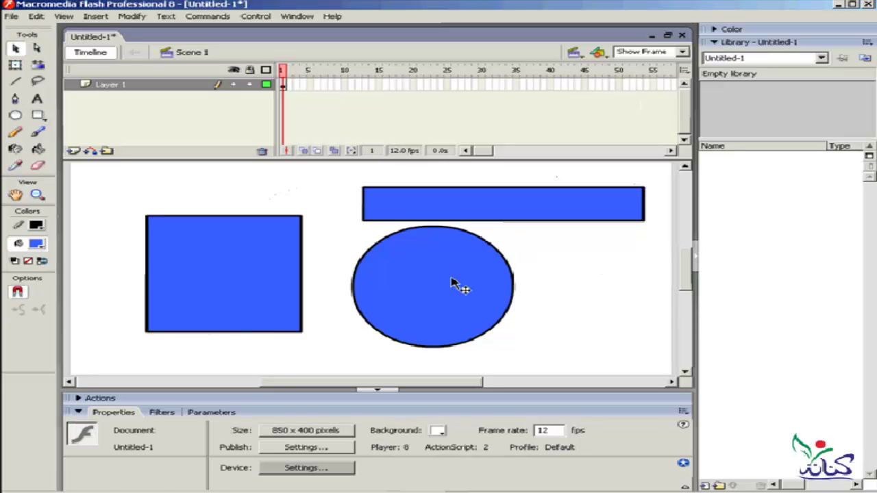
left_click(452, 283)
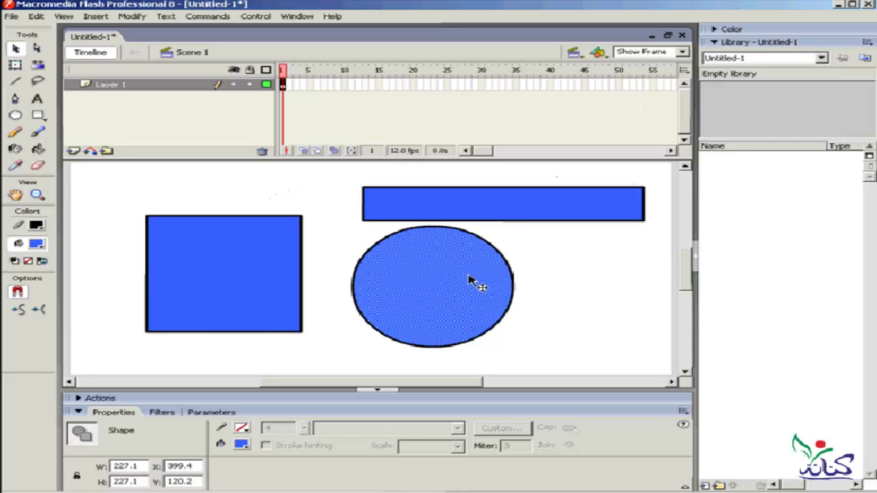
left_click(506, 261)
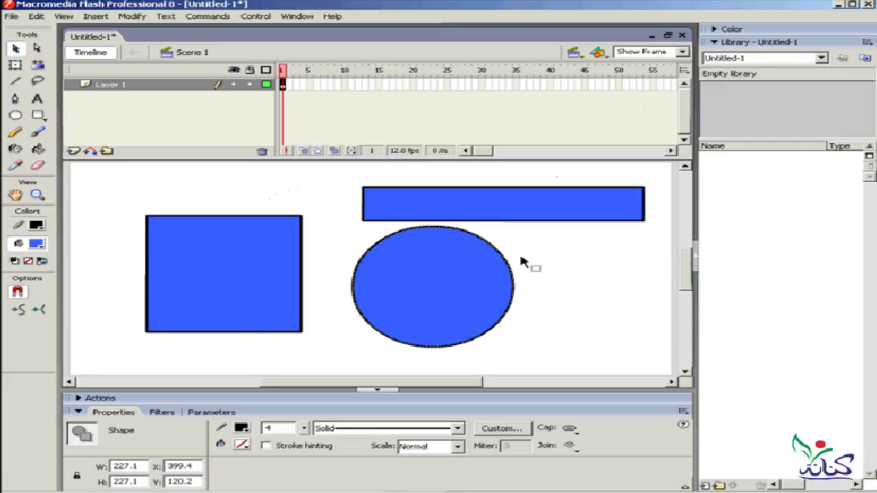
key("Delete")
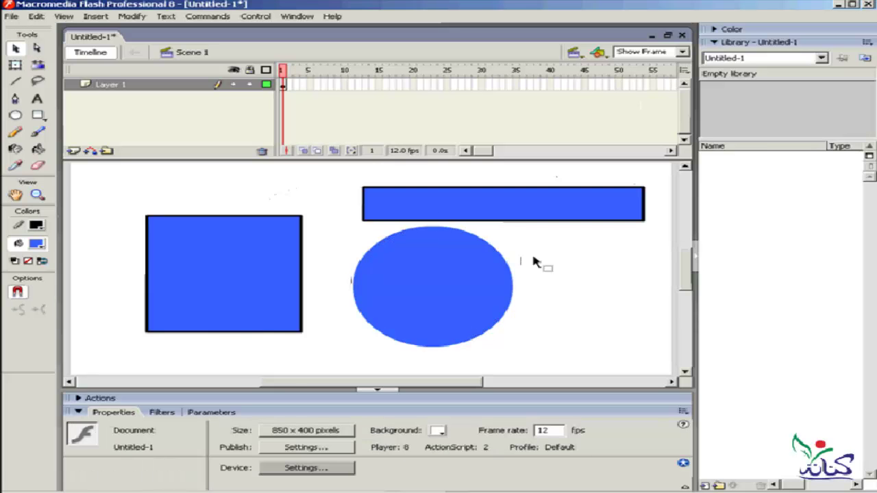
Delete the black outline from the blue square.
left_click(302, 251)
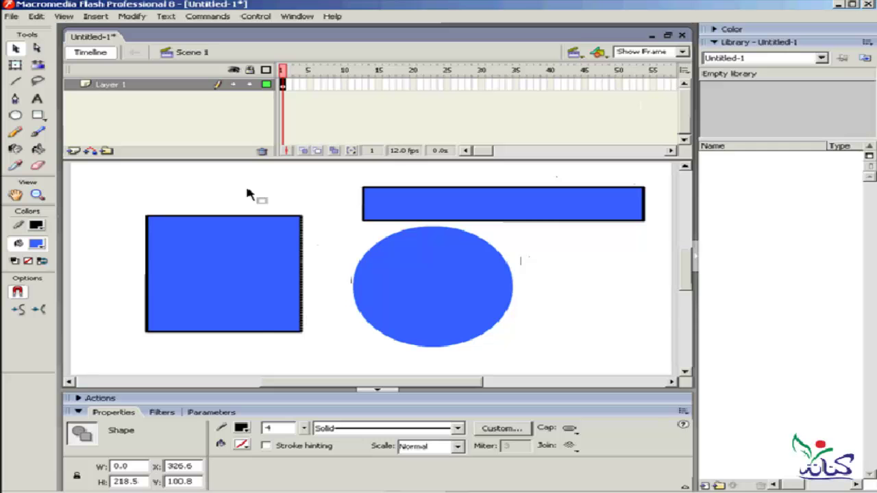
left_click(310, 257)
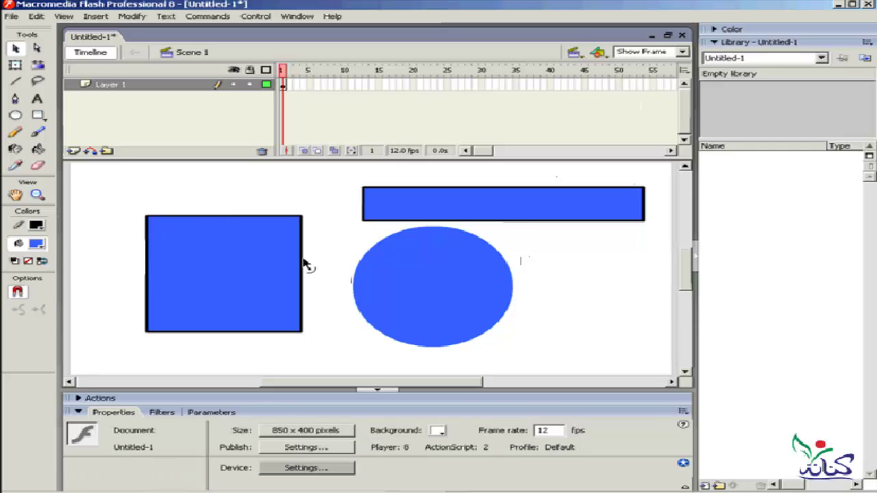
double_click(304, 262)
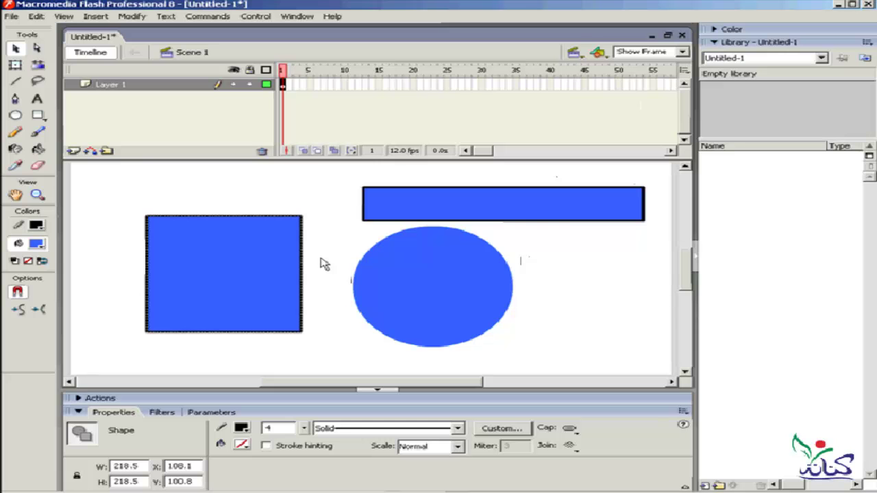
key("Delete")
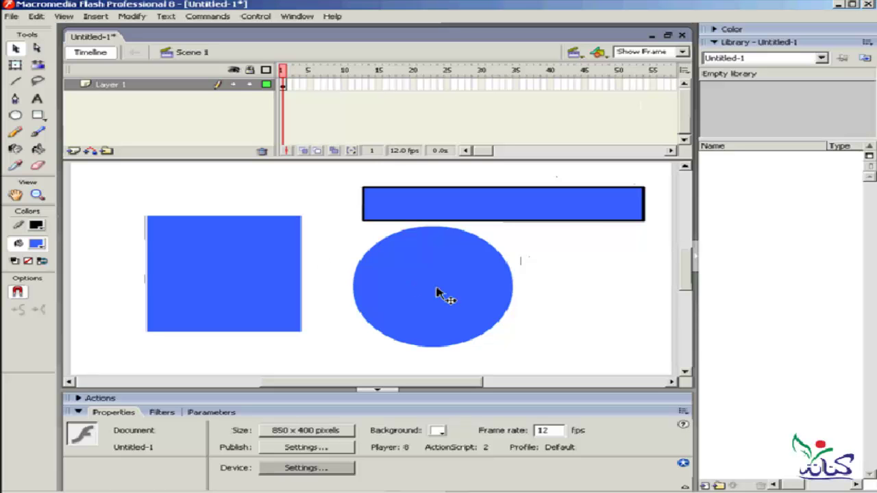
Drag the circle onto the square, then move the merged blue shape up-left and back.
left_click(437, 293)
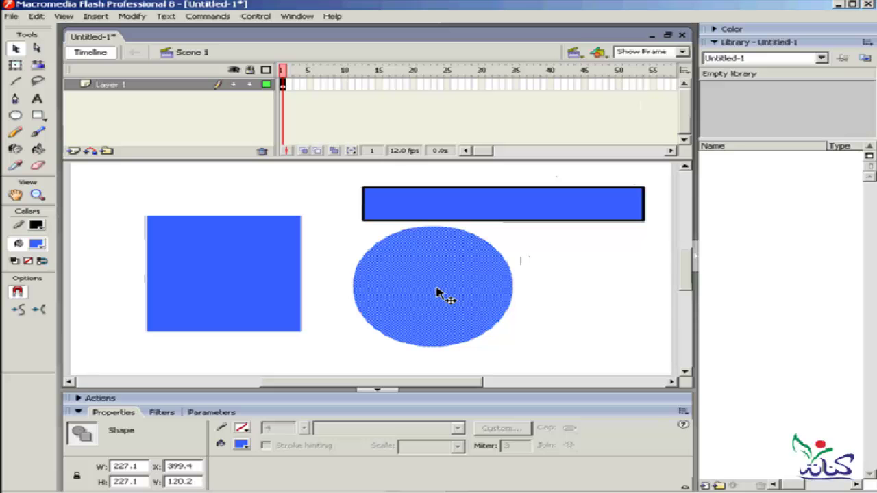
left_click_drag(437, 292, 305, 306)
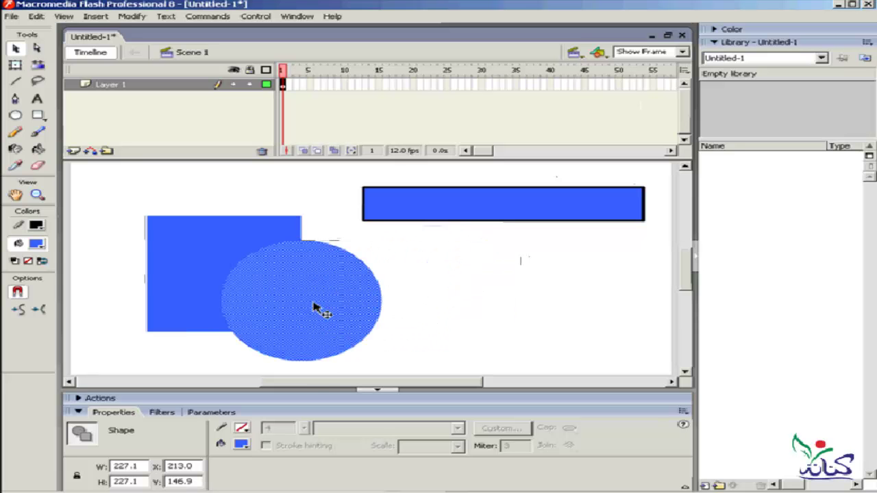
left_click(545, 276)
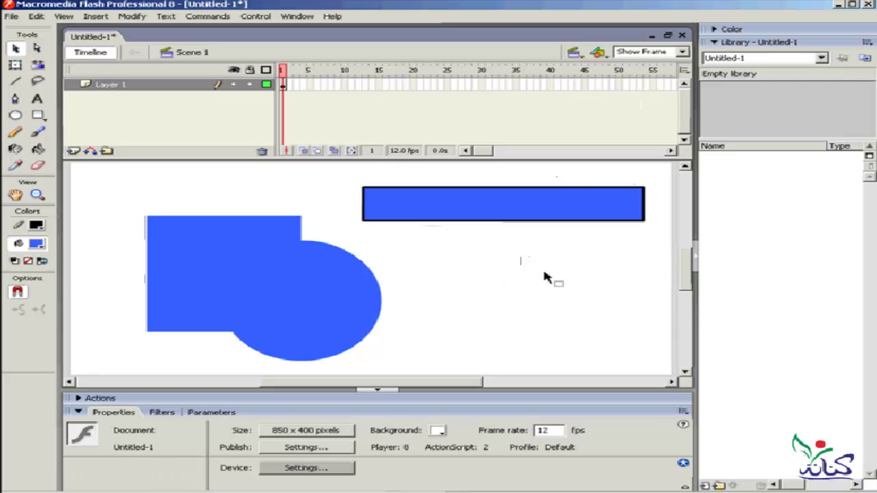
mouse_move(221, 262)
left_mouse_down()
mouse_move(213, 244)
mouse_move(233, 273)
left_mouse_up()
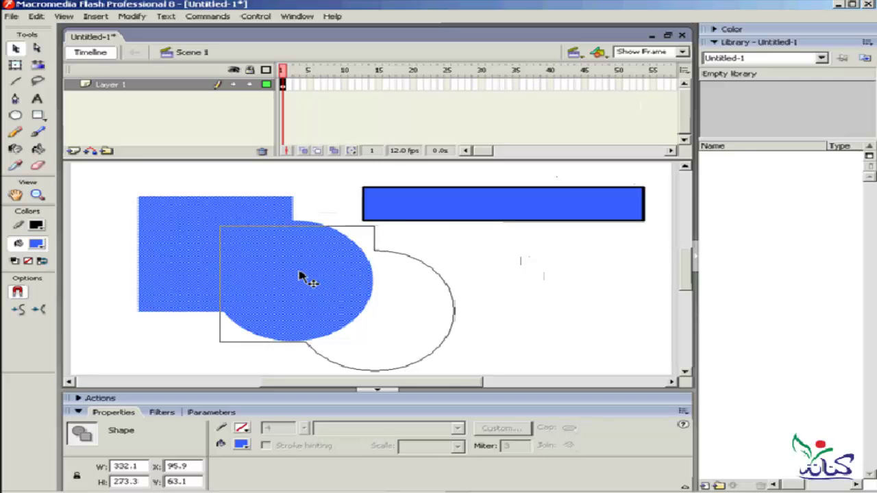
left_click(479, 295)
left_click_drag(327, 309, 281, 273)
left_click(453, 292)
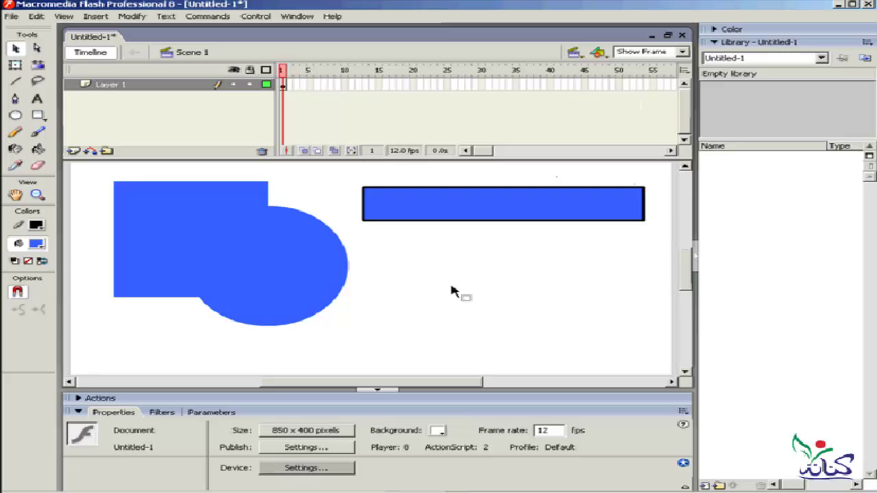
left_click_drag(250, 256, 287, 276)
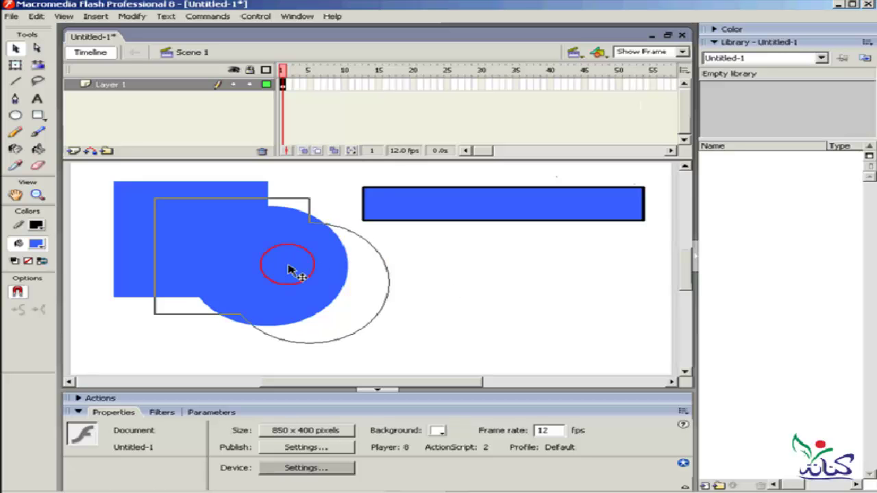
Reselect the merged blue shape and shift it back near its original spot.
left_click(478, 275)
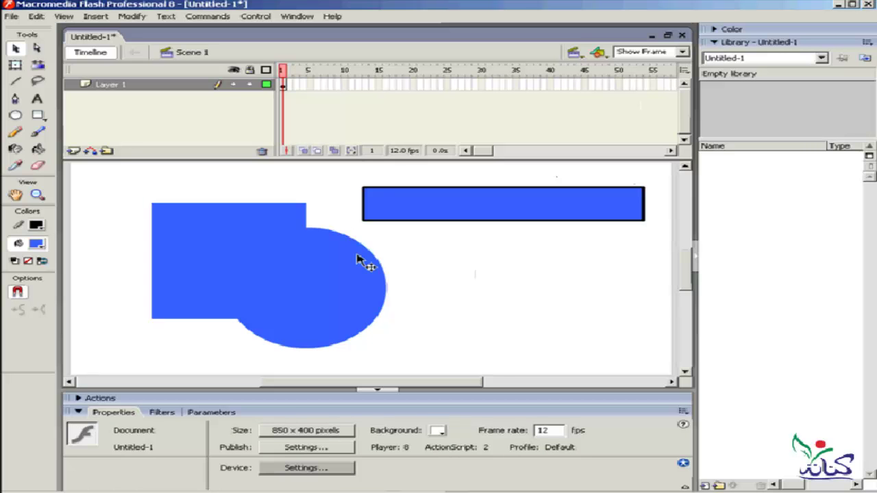
left_click(312, 259)
mouse_move(311, 259)
left_mouse_down()
mouse_move(358, 264)
mouse_move(310, 259)
mouse_move(328, 266)
left_mouse_up()
left_click(464, 274)
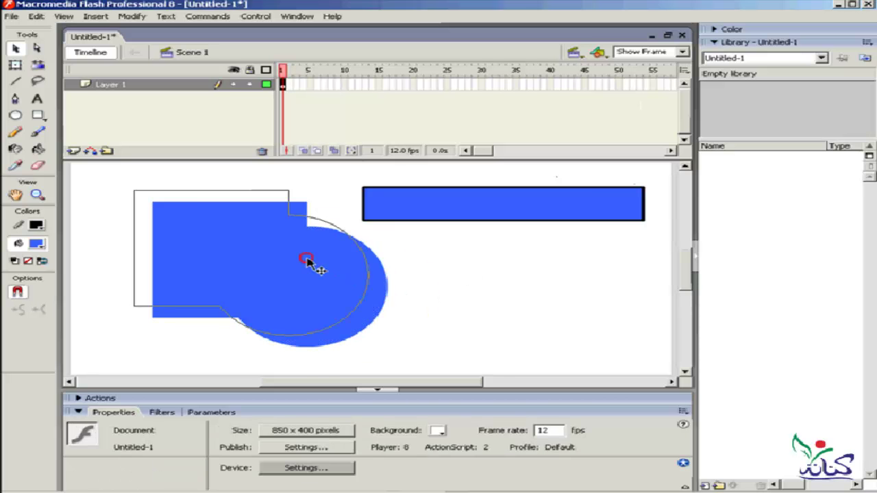
left_click(496, 286)
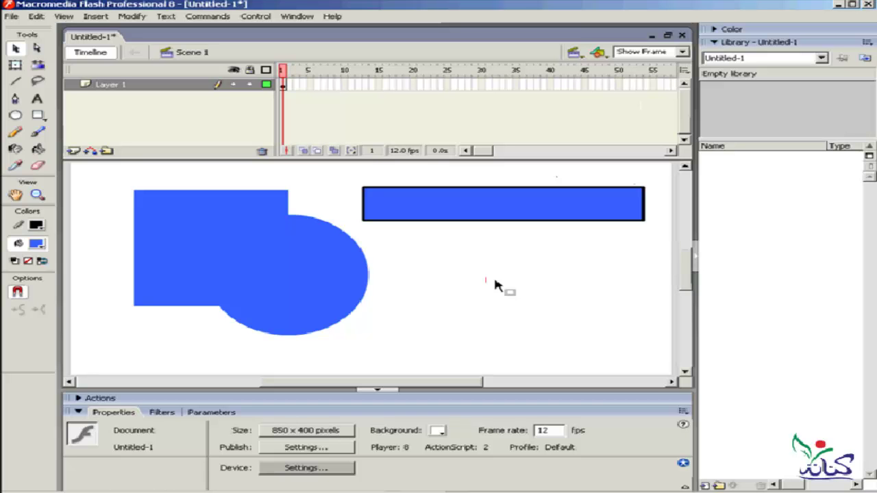
Undo and redo the recent moves of the blue shape with Ctrl+Z and Ctrl+Y.
key("ctrl+z")
key("ctrl+z")
key("ctrl+z")
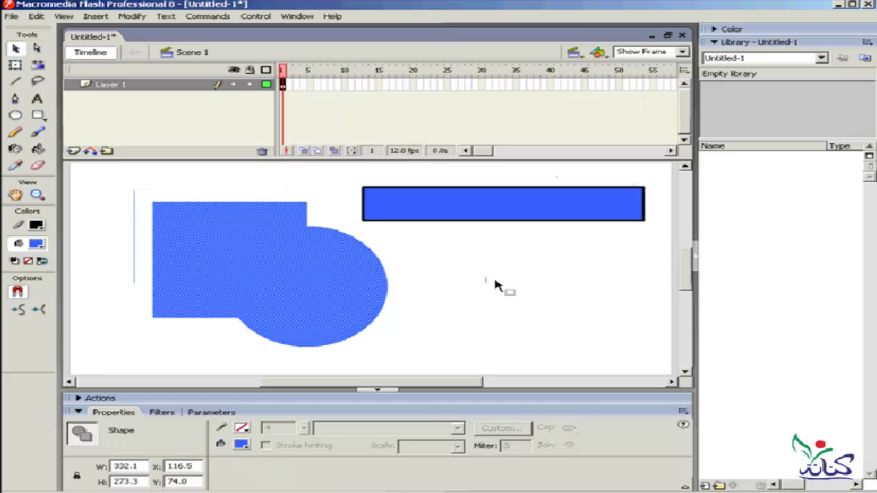
key("ctrl+z")
key("ctrl+y")
key("ctrl+y")
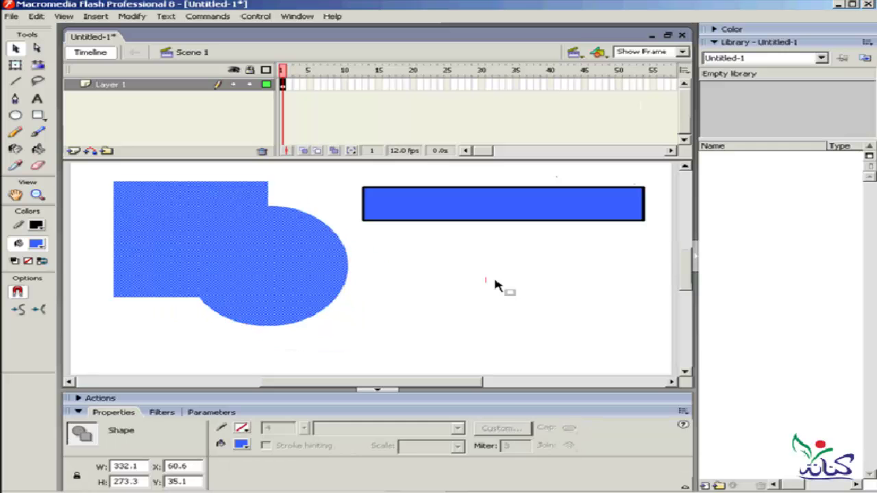
key("ctrl+z")
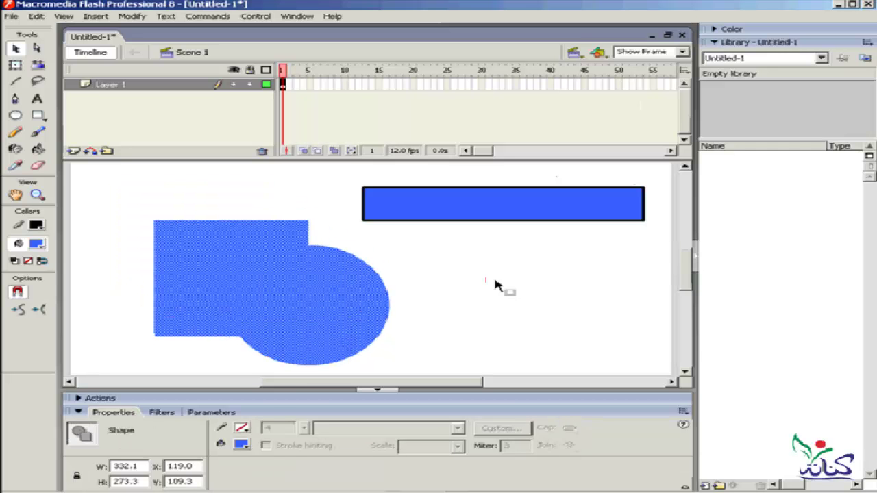
key("ctrl+z")
key("ctrl+y")
key("ctrl+y")
key("ctrl+y")
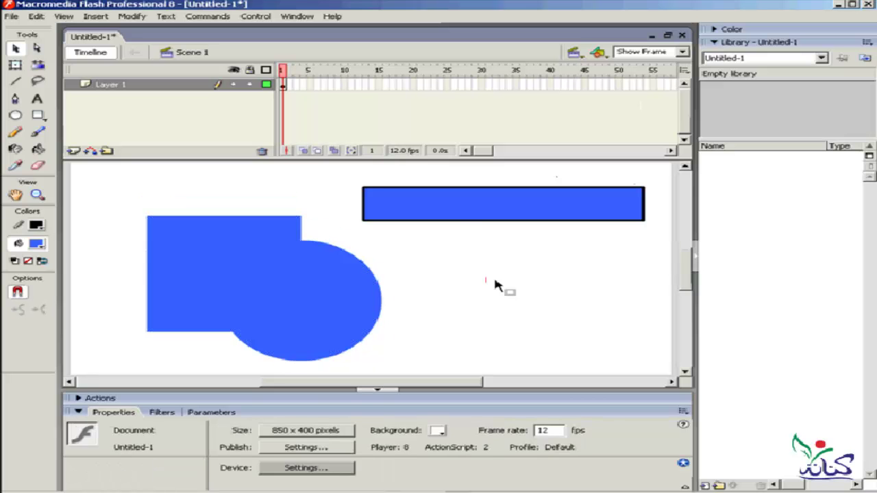
key("ctrl+y")
key("ctrl+y")
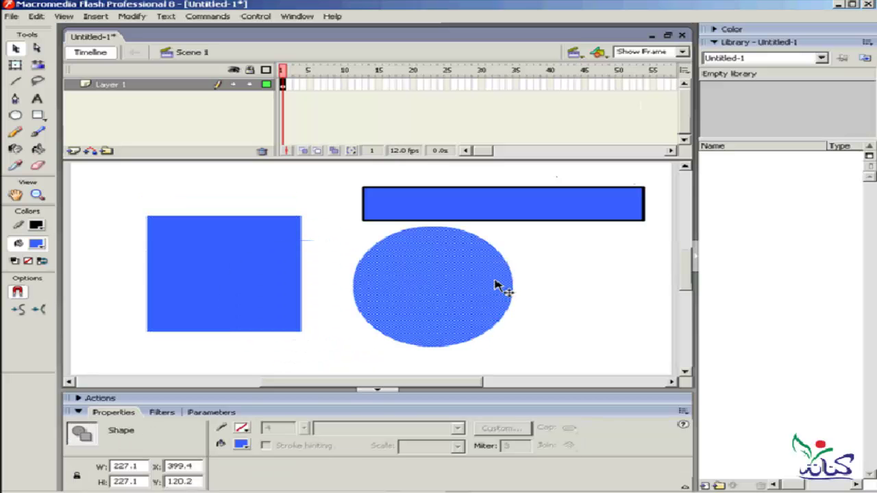
Select the separated circle and change its fill colour from blue to green.
left_click(567, 267)
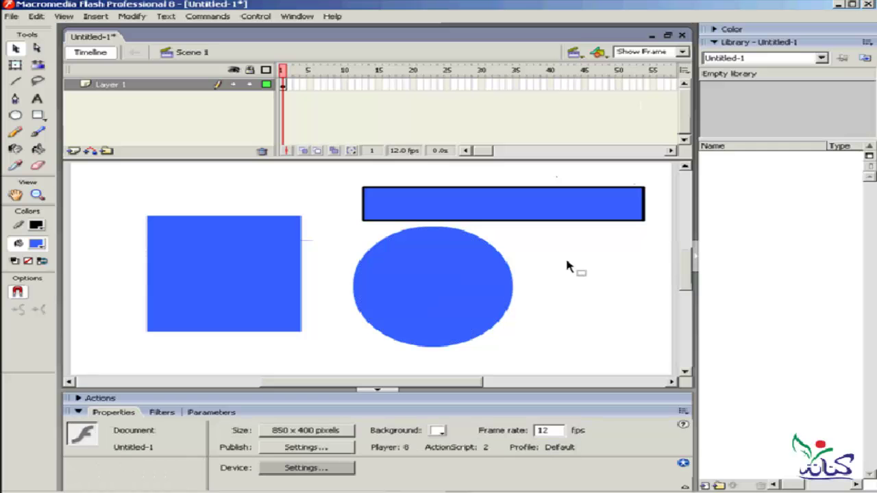
left_click(419, 294)
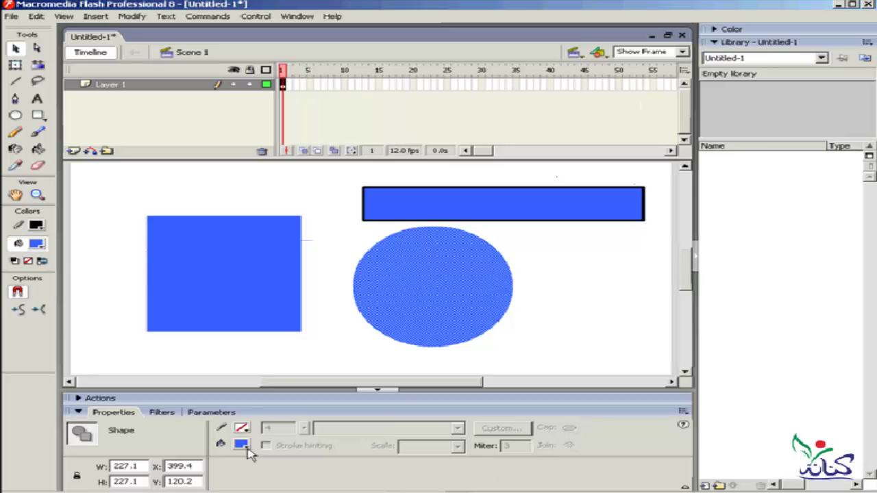
left_click(246, 447)
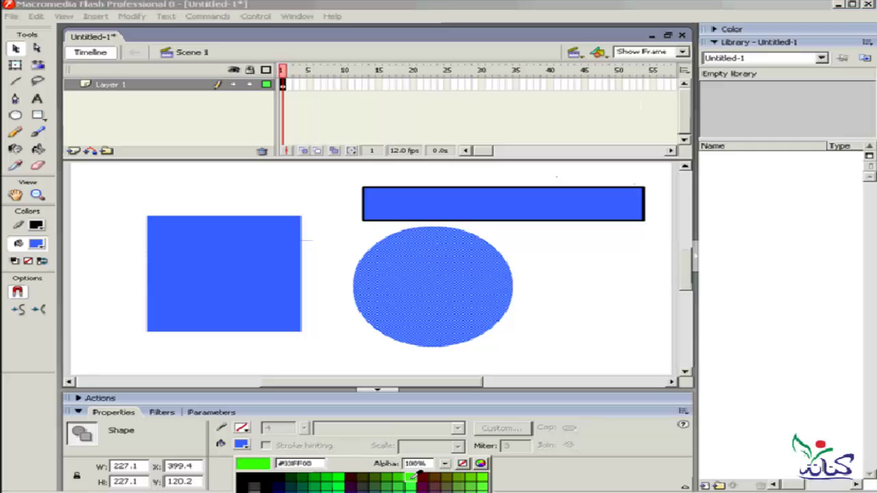
left_click(387, 478)
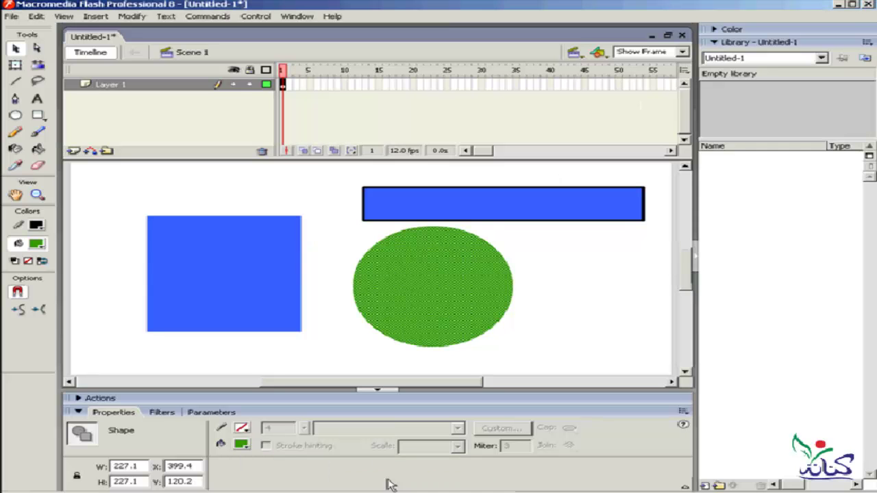
left_click(319, 334)
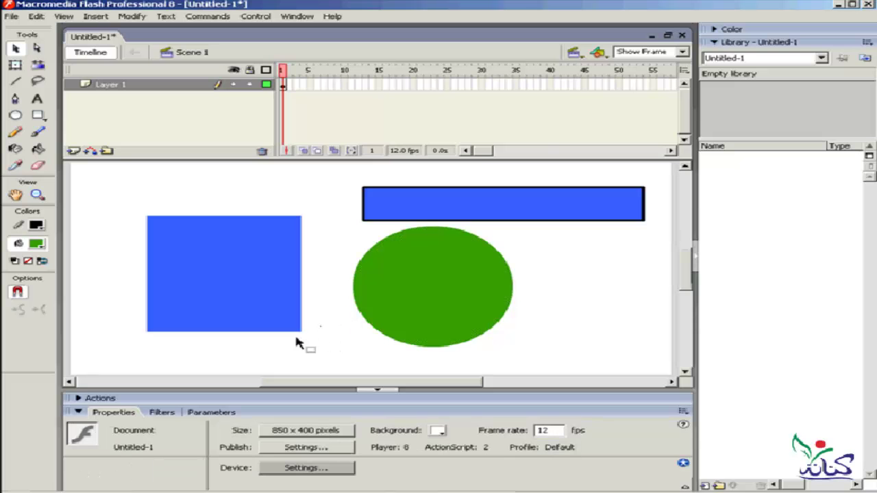
left_click(440, 284)
Merge the green circle into the blue square, then pull it away to leave a cut-out.
left_click_drag(439, 284, 327, 300)
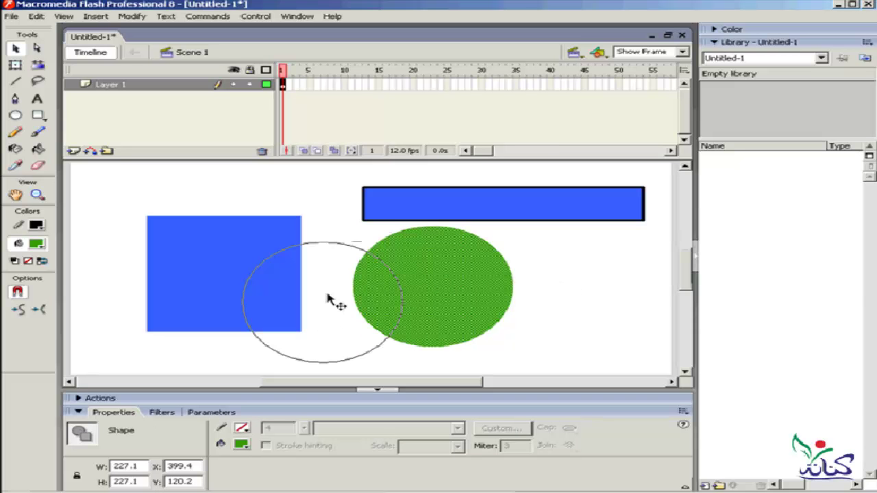
left_click_drag(328, 299, 327, 300)
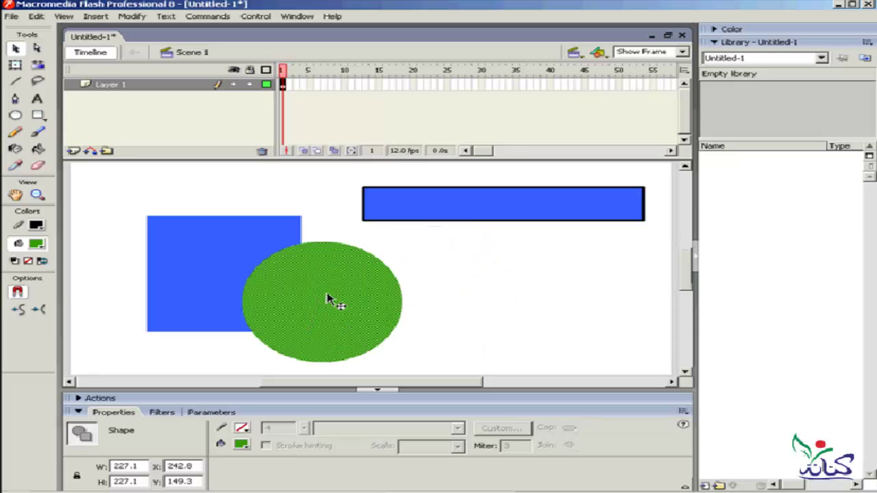
left_click(566, 299)
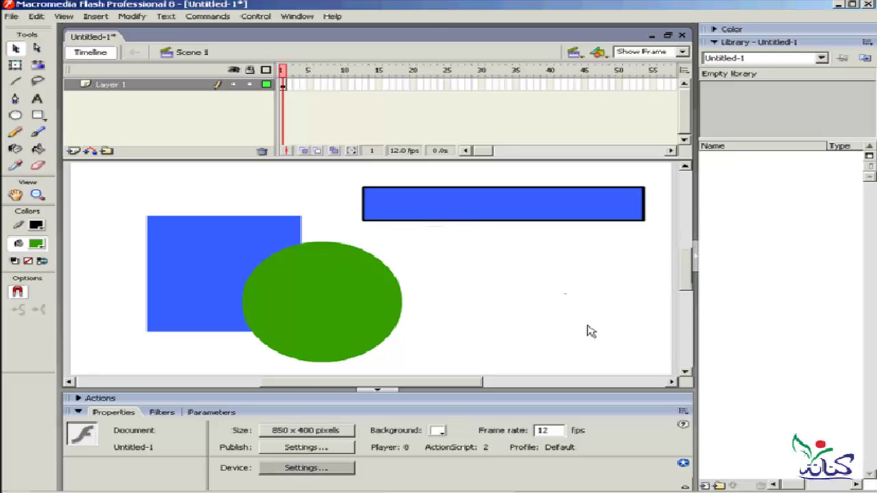
left_click_drag(329, 296, 485, 293)
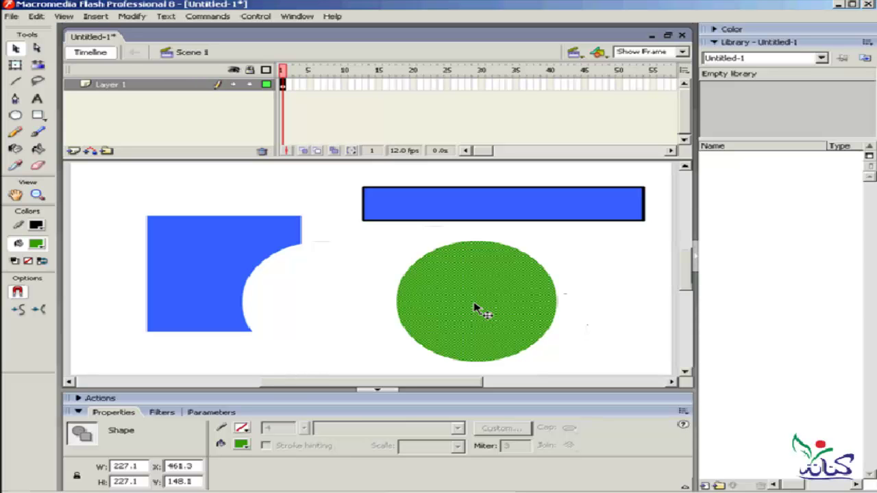
Merge the blue square into the green circle to bite it, then select all shapes for deletion.
left_click(331, 316)
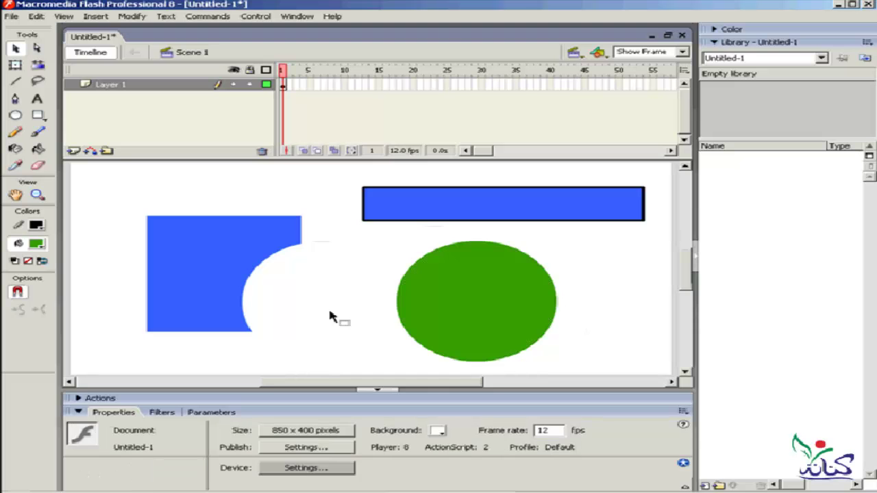
left_click(198, 266)
left_click_drag(196, 264, 370, 308)
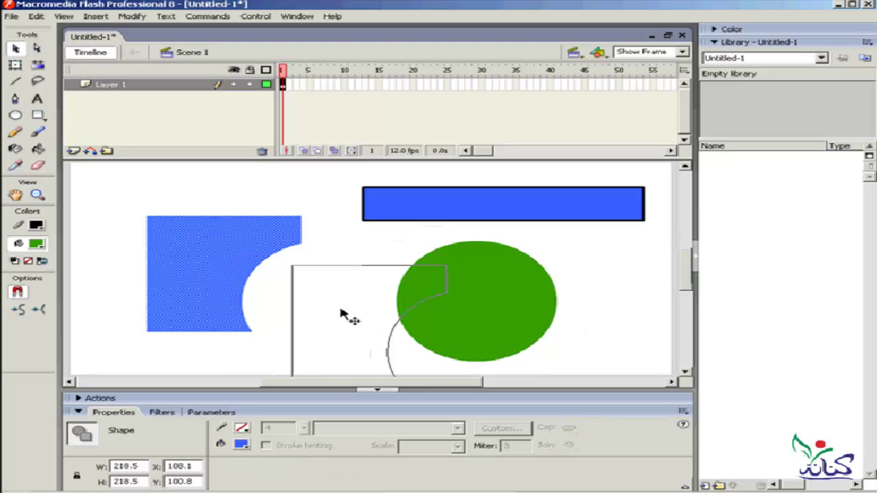
left_click(142, 277)
left_click_drag(396, 308, 193, 270)
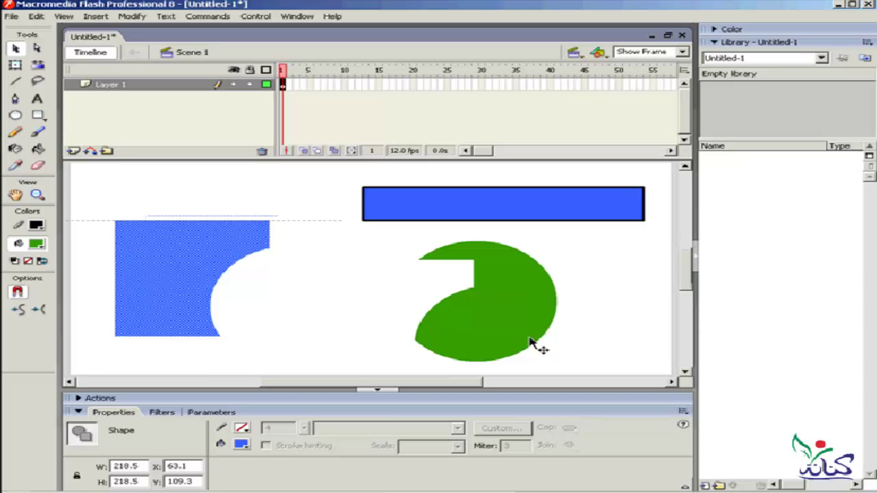
mouse_move(654, 175)
left_mouse_down()
mouse_move(643, 193)
mouse_move(93, 375)
left_mouse_up()
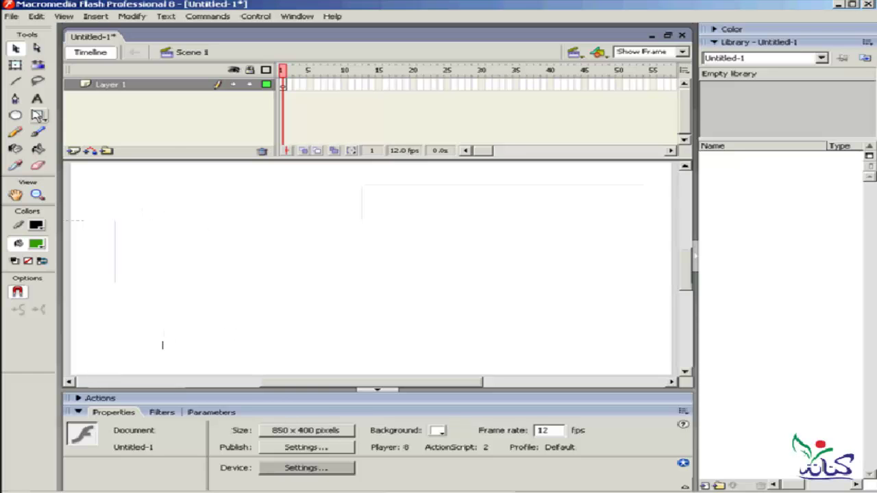
With Object Drawing on, draw a 163.9 x 163.9 black-outlined green circle on the right.
left_click(16, 115)
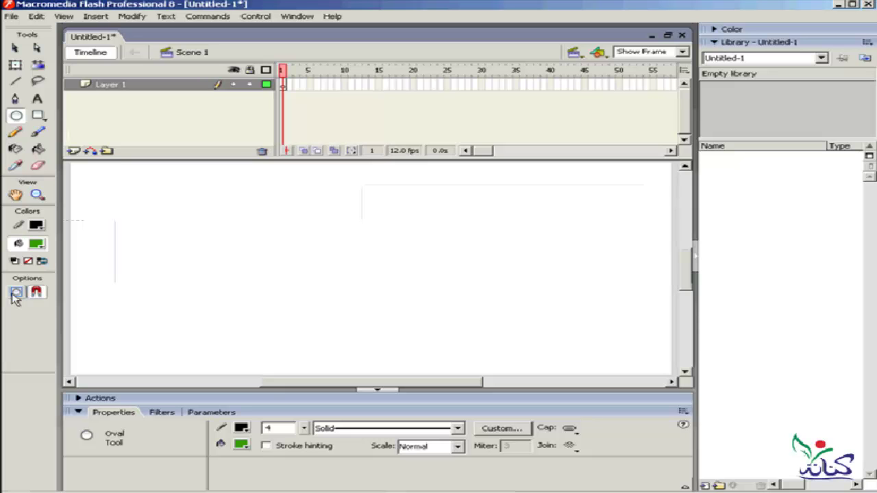
left_click(15, 292)
left_click(13, 292)
left_click(15, 295)
left_click(15, 293)
left_click_drag(552, 219, 432, 303)
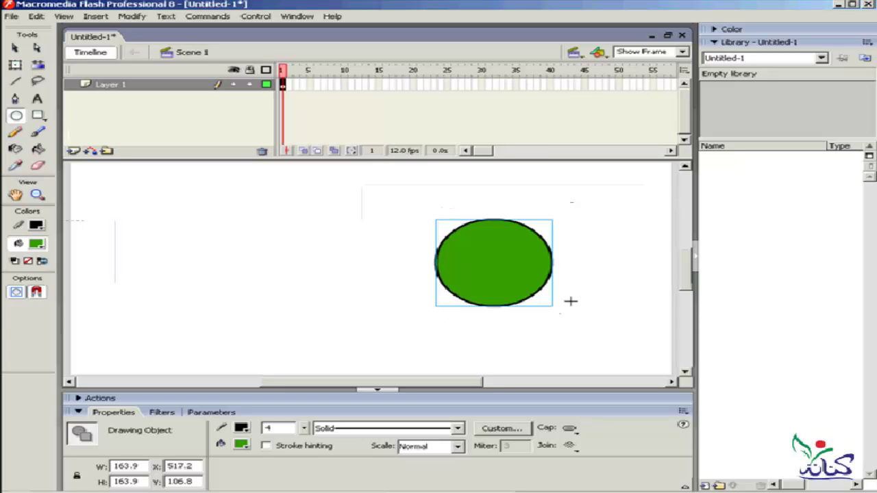
Reposition the green circle and draw a green rectangle to its left.
left_click(15, 48)
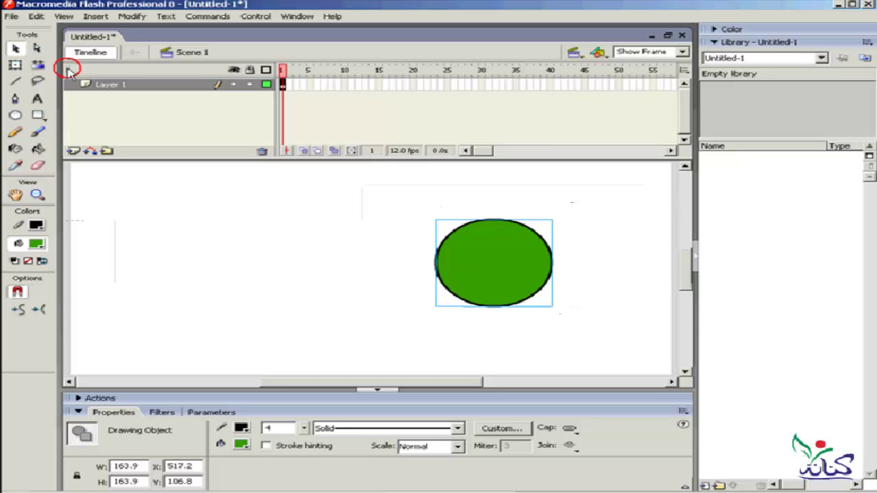
mouse_move(505, 267)
left_mouse_down()
mouse_move(337, 267)
mouse_move(498, 247)
left_mouse_up()
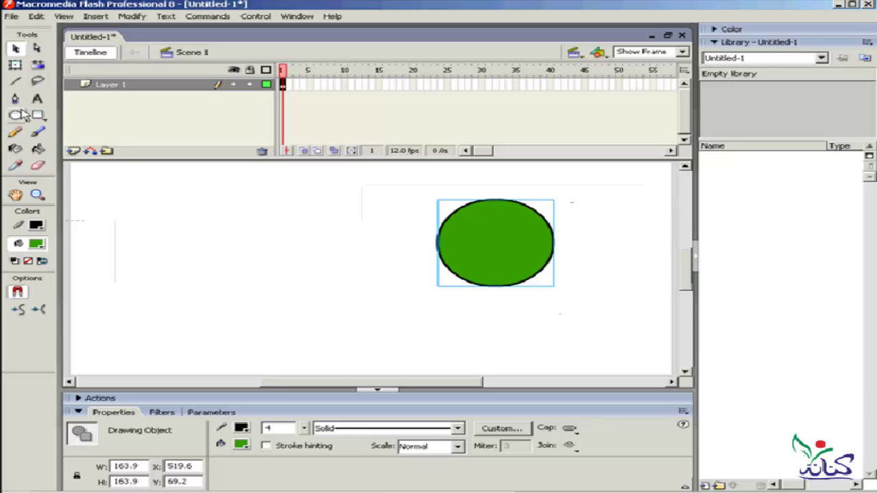
left_click(37, 115)
mouse_move(340, 205)
left_mouse_down()
mouse_move(196, 298)
mouse_move(174, 292)
left_mouse_up()
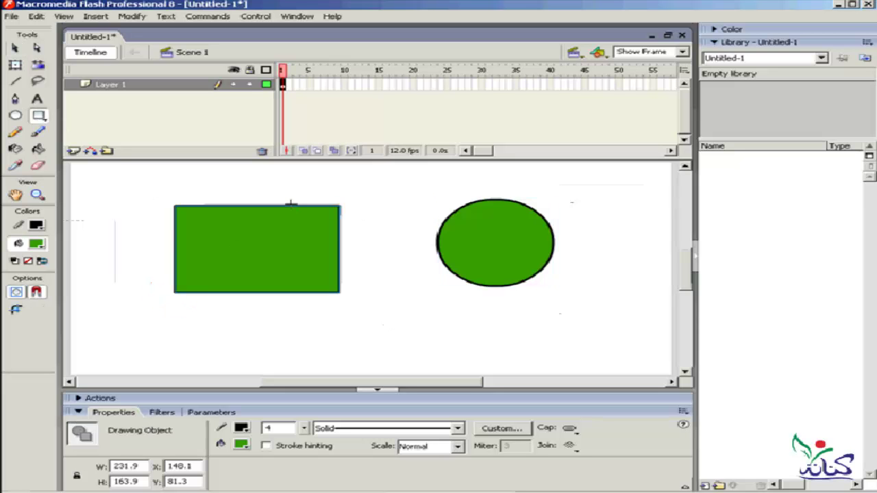
Zoom into the rectangle's top-right corner, then choose Show All to fit every shape.
left_click(38, 194)
left_click(261, 214)
left_click(426, 264)
left_click(345, 267)
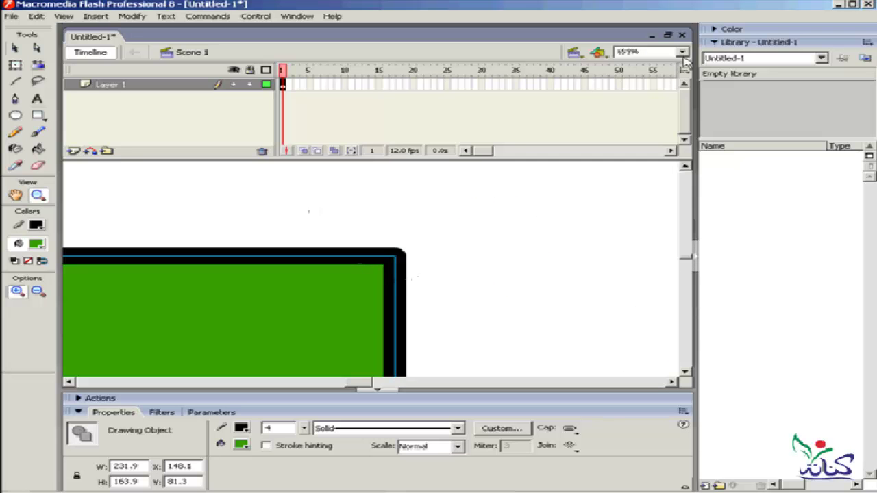
left_click(682, 51)
left_click(681, 80)
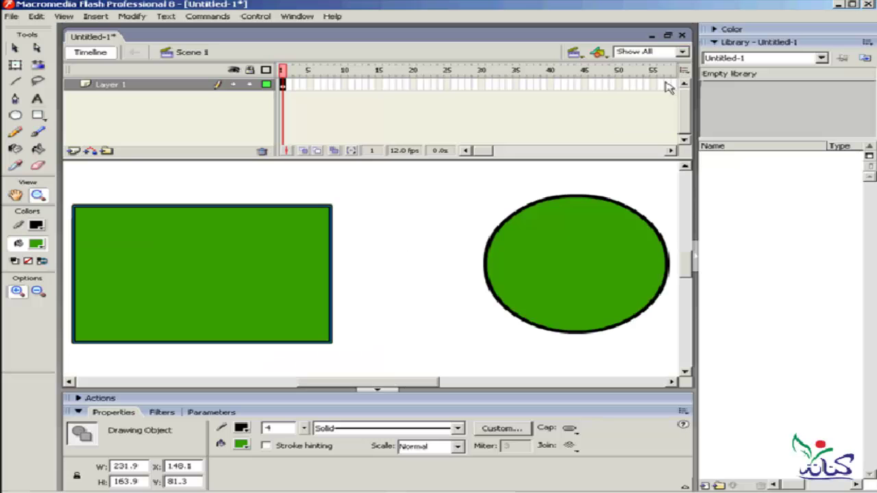
Drag the circle and rectangle over each other to show neither cuts the other.
left_click(15, 47)
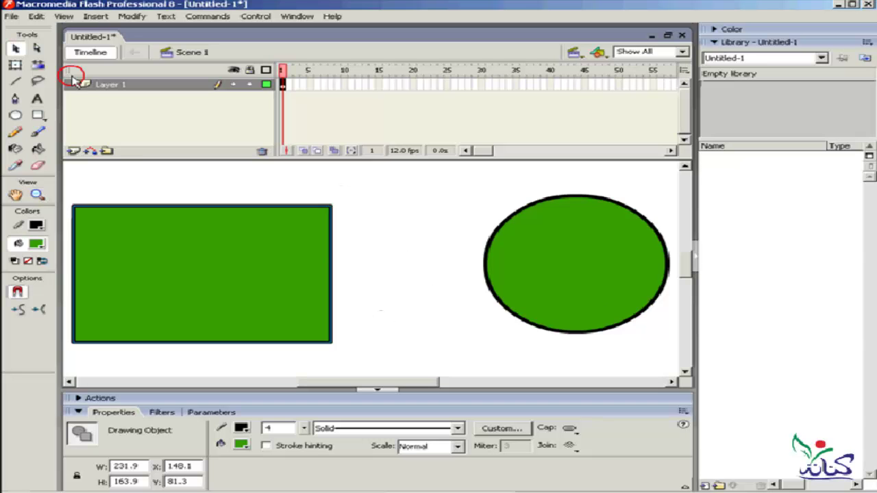
left_click(583, 270)
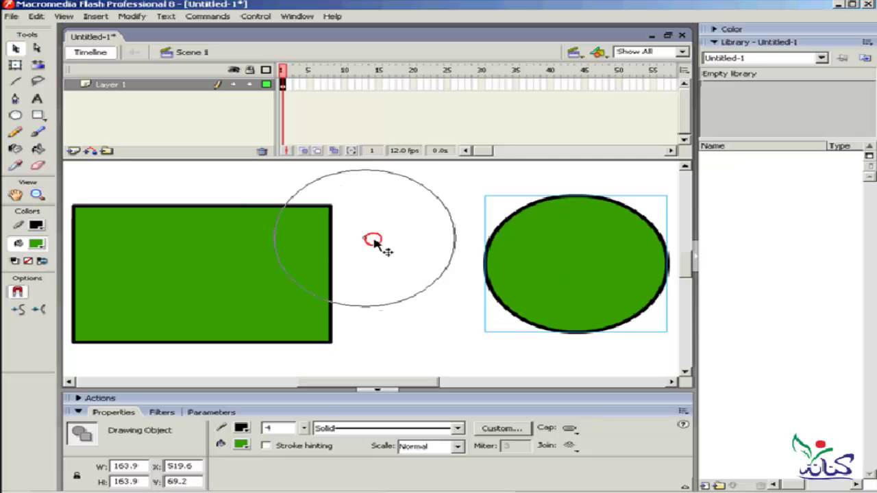
left_click_drag(583, 270, 358, 240)
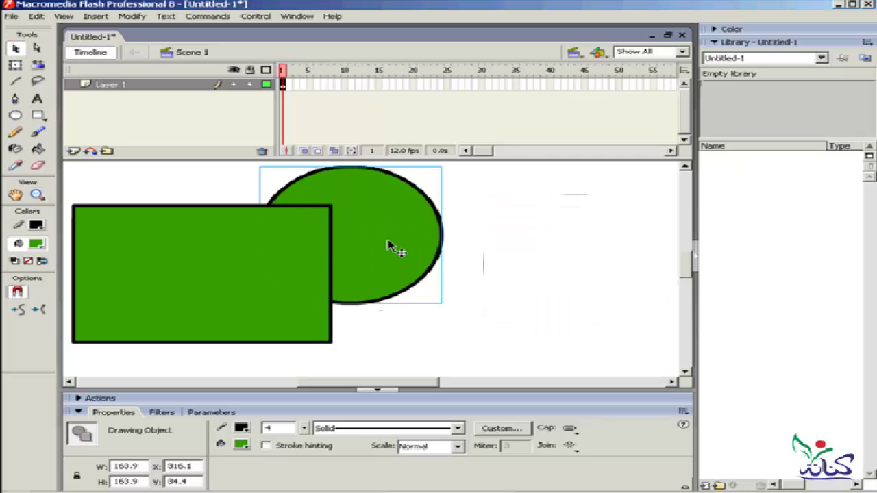
left_click(538, 252)
mouse_move(319, 270)
left_mouse_down()
mouse_move(466, 252)
mouse_move(575, 252)
left_mouse_up()
mouse_move(355, 253)
left_mouse_down()
mouse_move(303, 248)
mouse_move(295, 259)
left_mouse_up()
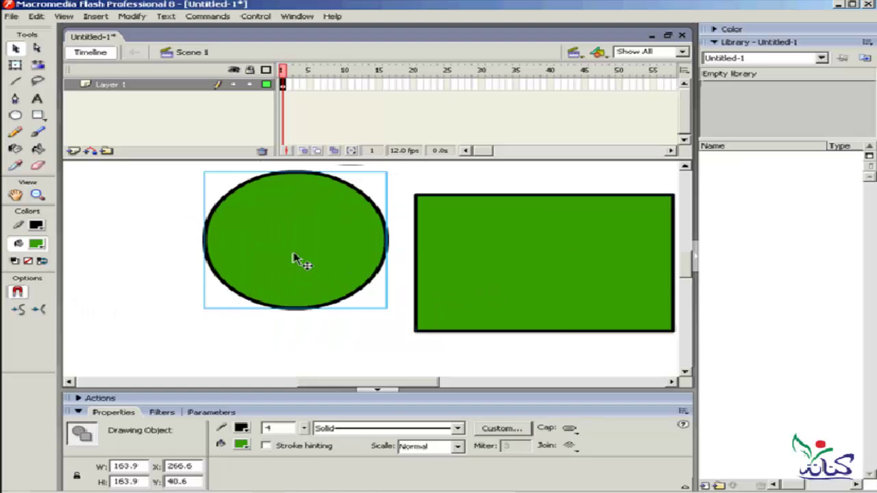
left_click_drag(504, 250, 363, 244)
Place the rectangle on the far left and the circle back on the right.
left_click(473, 352)
left_click_drag(385, 275, 142, 288)
mouse_move(314, 202)
left_mouse_down()
mouse_move(427, 198)
mouse_move(538, 217)
left_mouse_up()
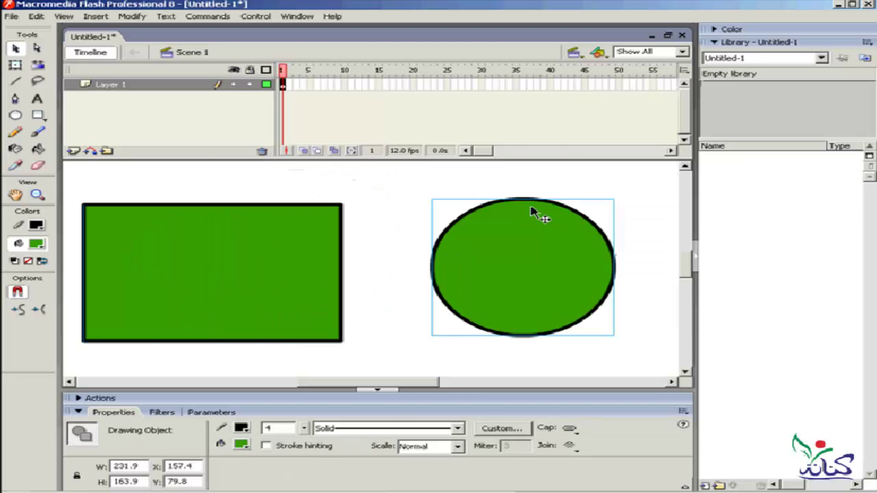
left_click(402, 257)
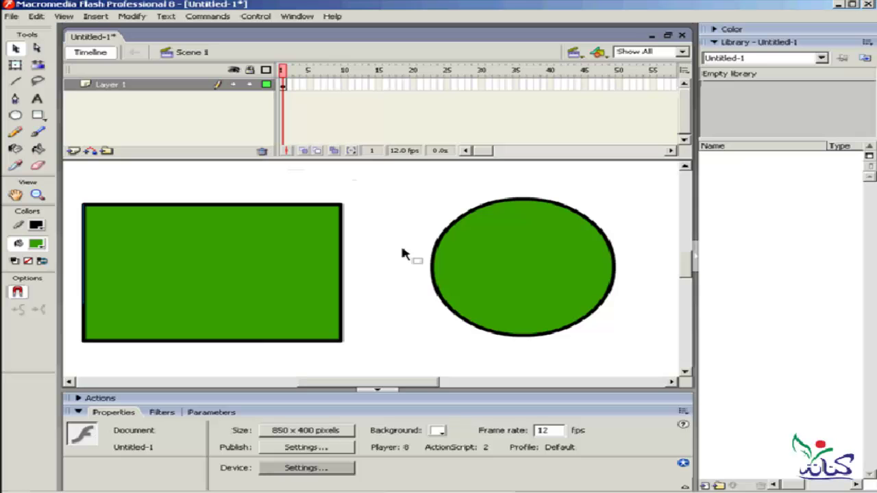
left_click(498, 252)
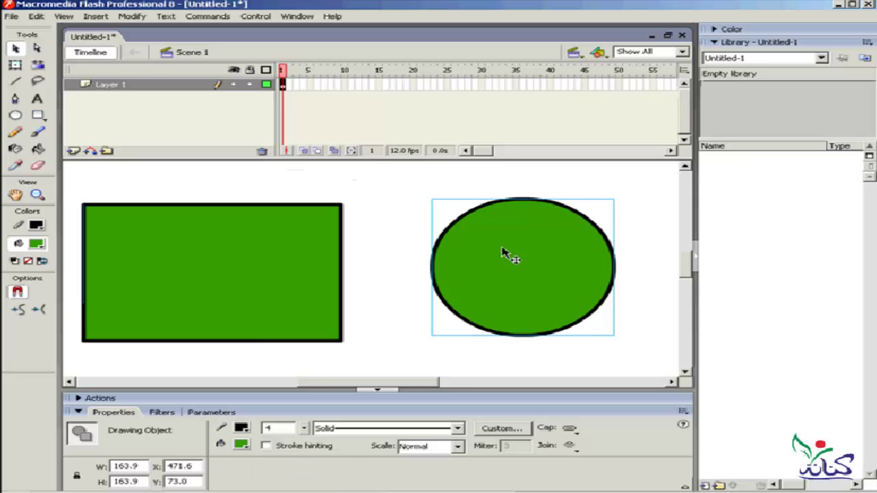
Inside the green circle's drawing object, draw a centred 112.2 x 112.2 unfilled circle outline.
double_click(504, 253)
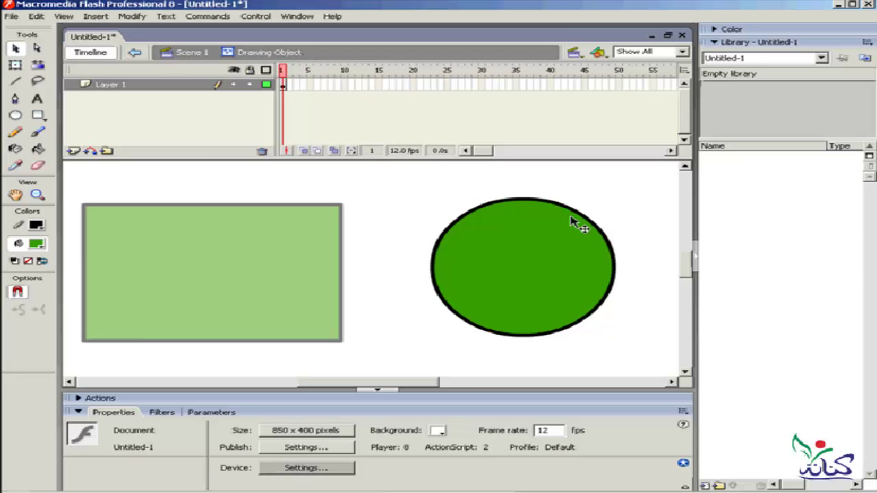
left_click(15, 115)
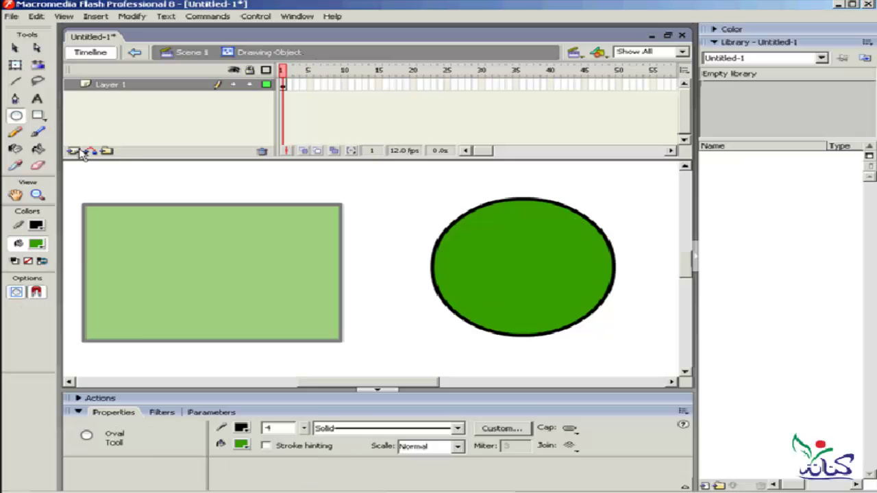
left_click(242, 445)
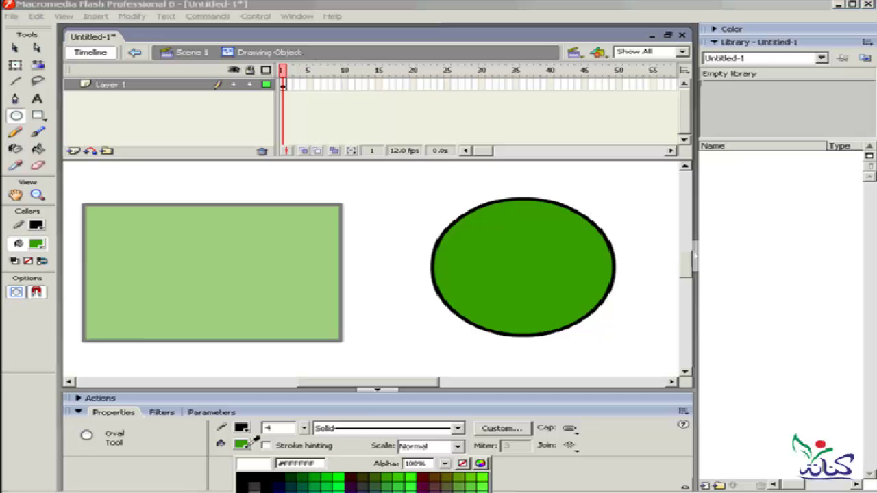
left_click(463, 466)
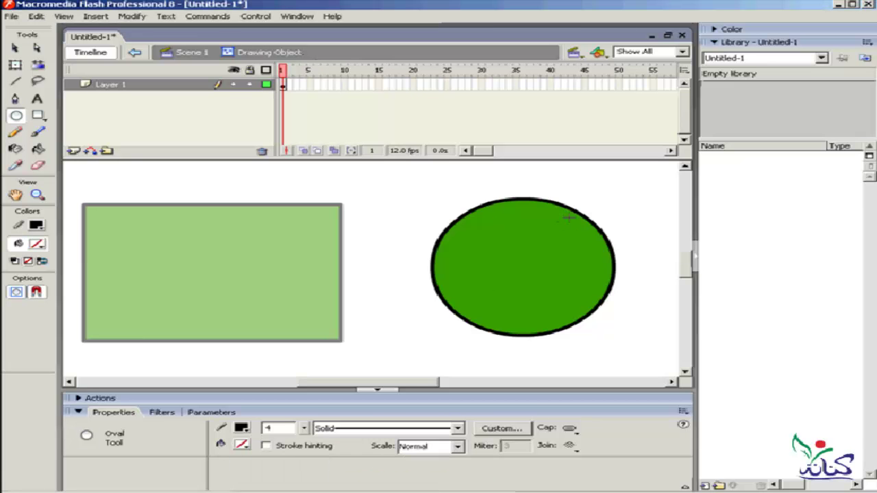
mouse_move(568, 216)
left_mouse_down()
mouse_move(472, 310)
mouse_move(446, 310)
mouse_move(473, 309)
left_mouse_up()
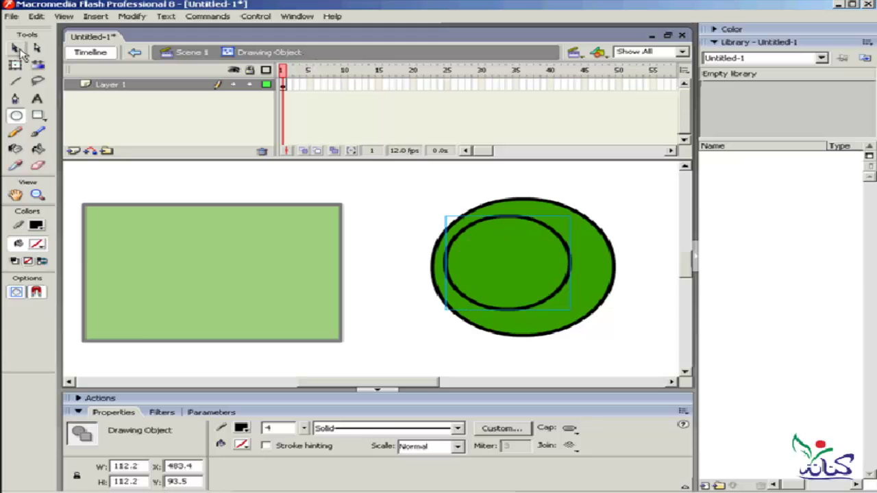
left_click(15, 48)
left_click_drag(538, 227, 558, 230)
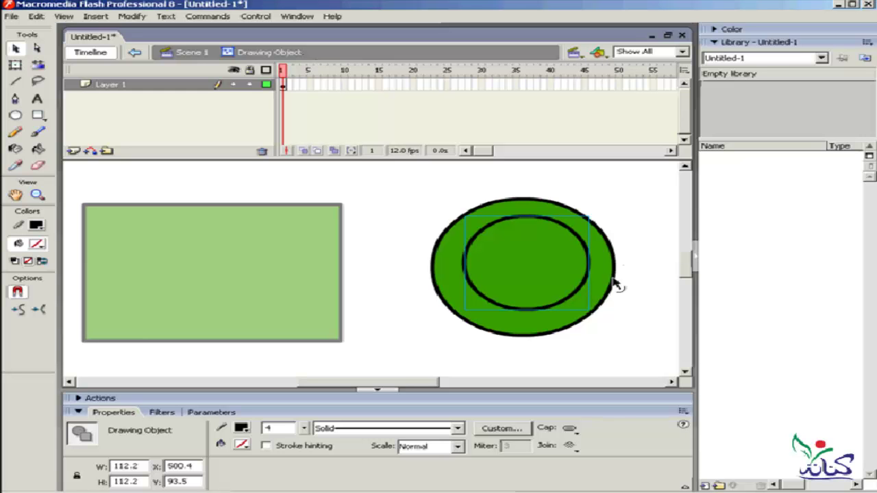
left_click(16, 115)
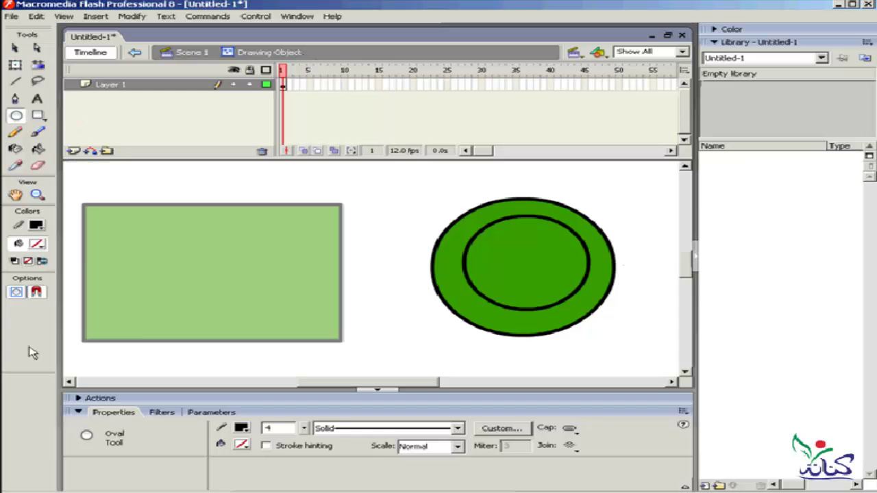
Draw a white, stroke-free oval inside the green circle to hollow out its centre.
left_click(16, 293)
left_click(248, 446)
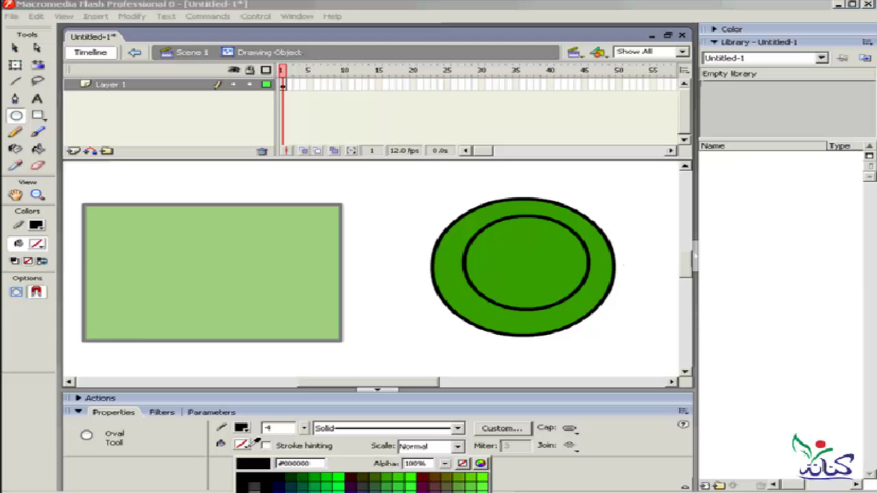
left_click(249, 487)
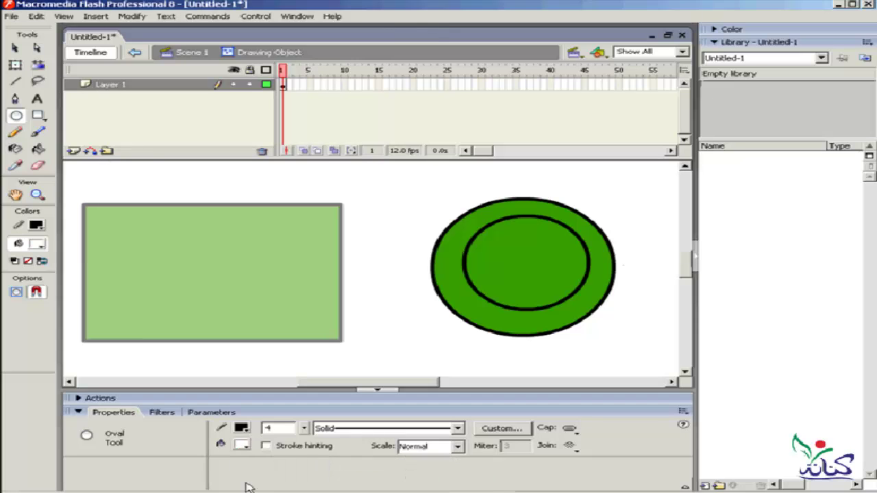
left_click(241, 444)
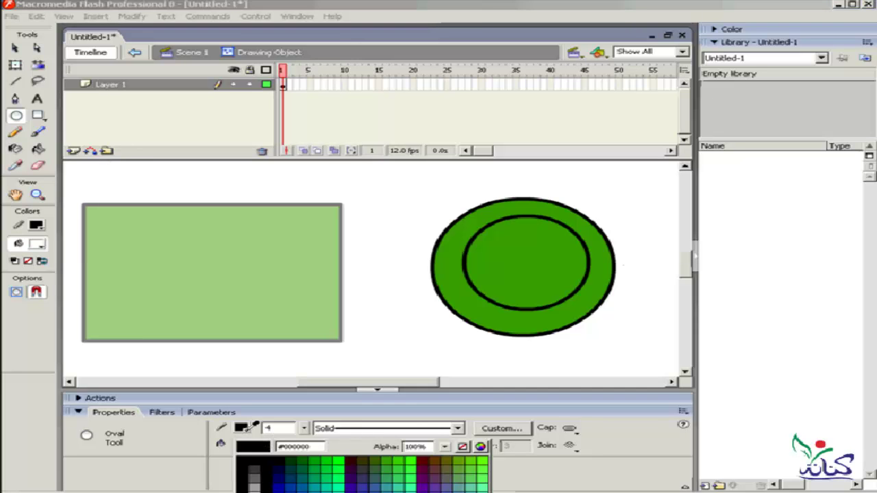
left_click(463, 446)
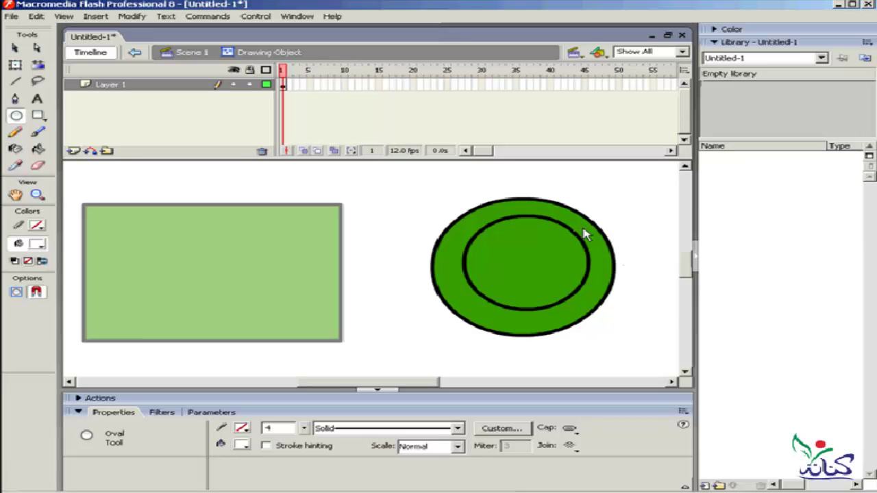
left_click_drag(581, 231, 462, 288)
left_click_drag(463, 288, 463, 288)
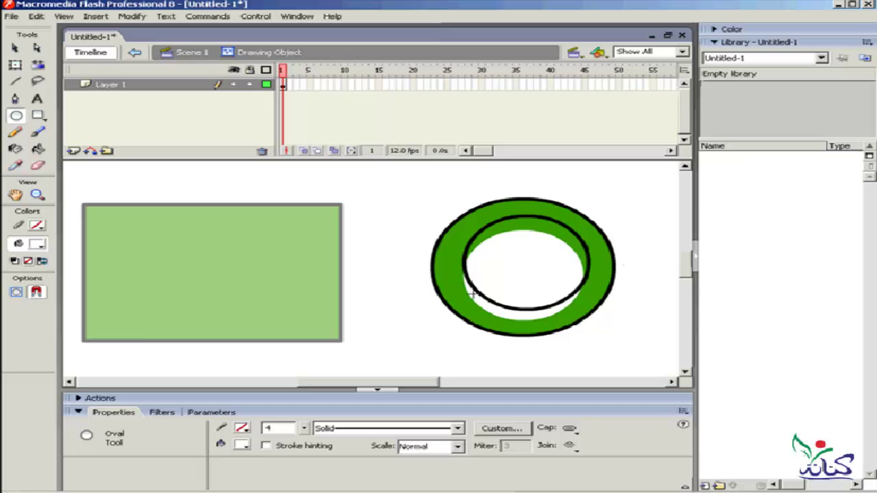
Return to Scene 1, suppressing the warning and converting the drawing object to a group.
left_click(198, 58)
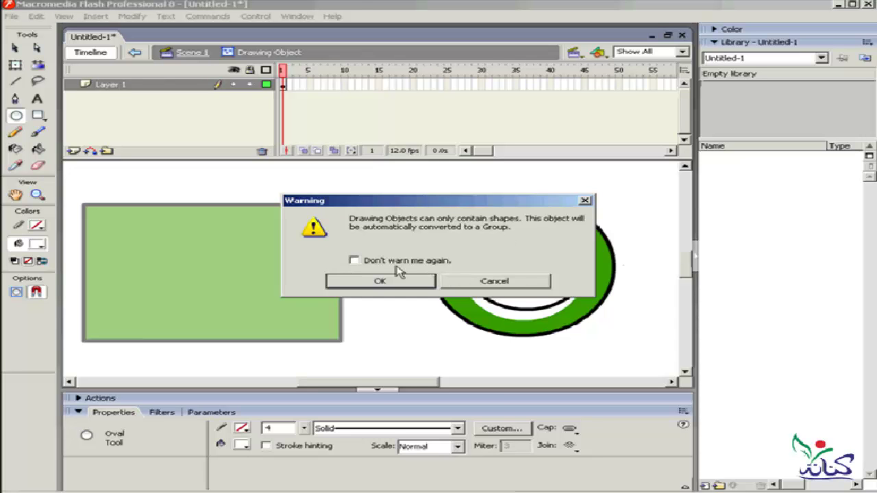
left_click(353, 260)
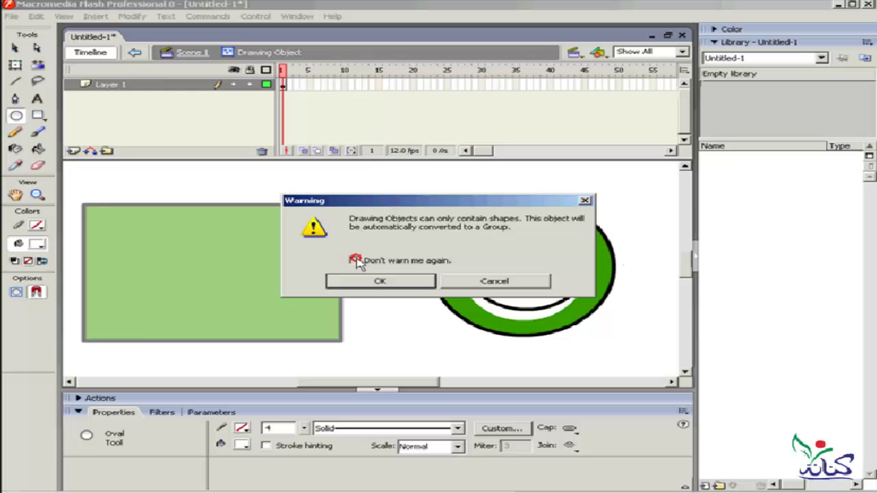
left_click(390, 285)
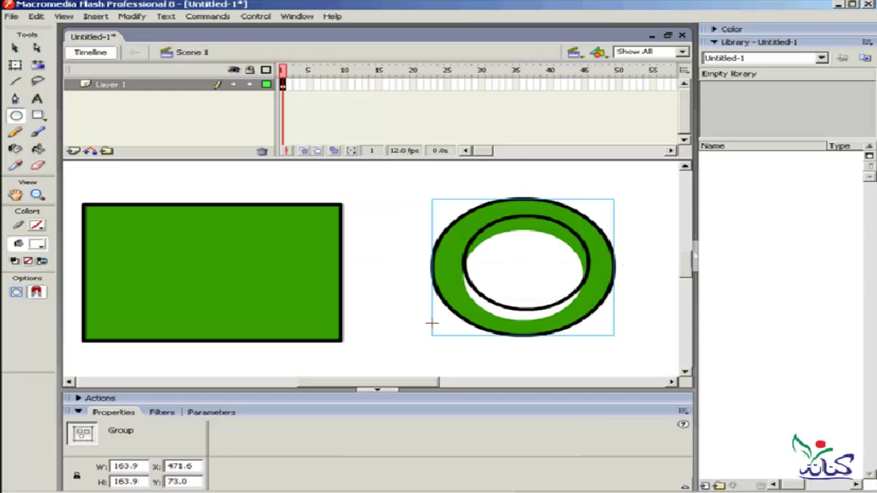
left_click(15, 48)
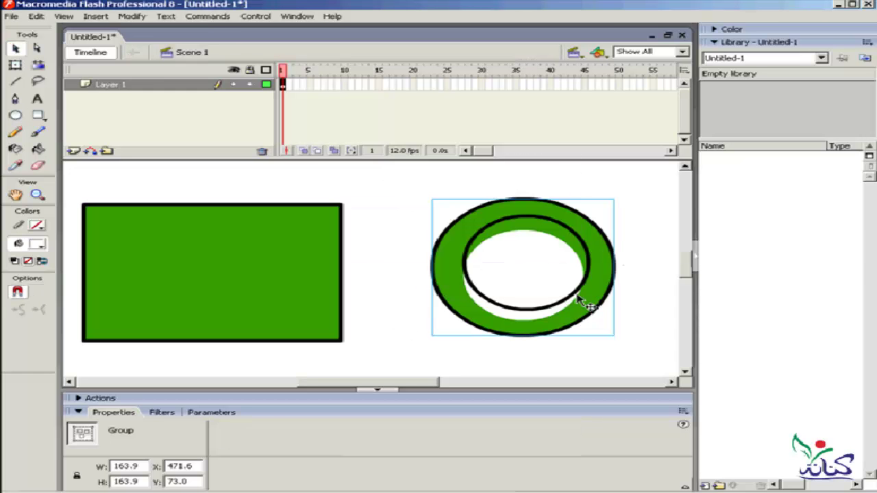
Nudge the ring up and drag the rectangle across it and back to the left.
mouse_move(579, 229)
left_mouse_down()
mouse_move(582, 211)
mouse_move(418, 268)
mouse_move(592, 267)
left_mouse_up()
left_click_drag(274, 271, 454, 254)
left_click_drag(383, 272, 239, 280)
left_click(431, 348)
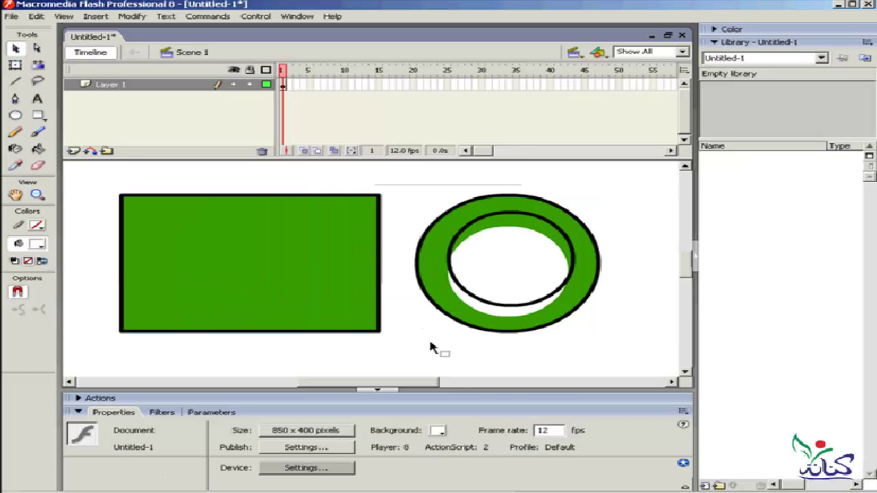
Select the ring and rectangle in turn, then select all with Ctrl+A and delete.
left_click(463, 230)
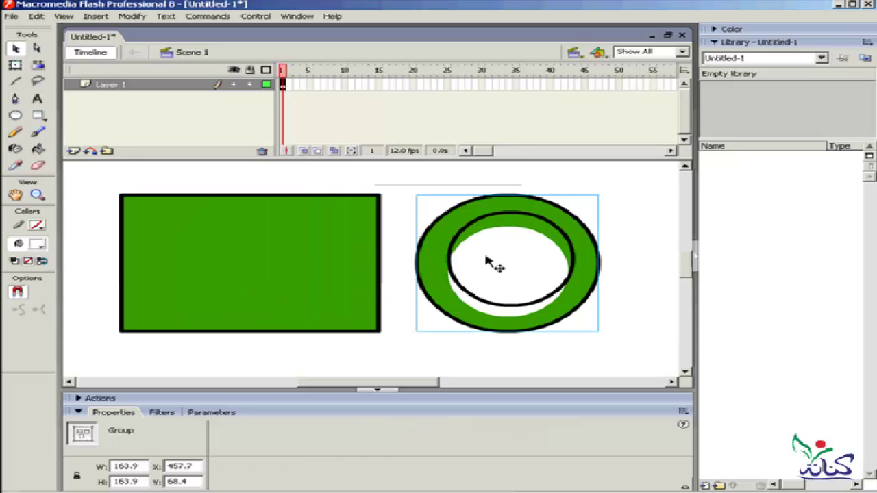
left_click(267, 289)
left_click(470, 230)
left_click(348, 232)
left_click(447, 228)
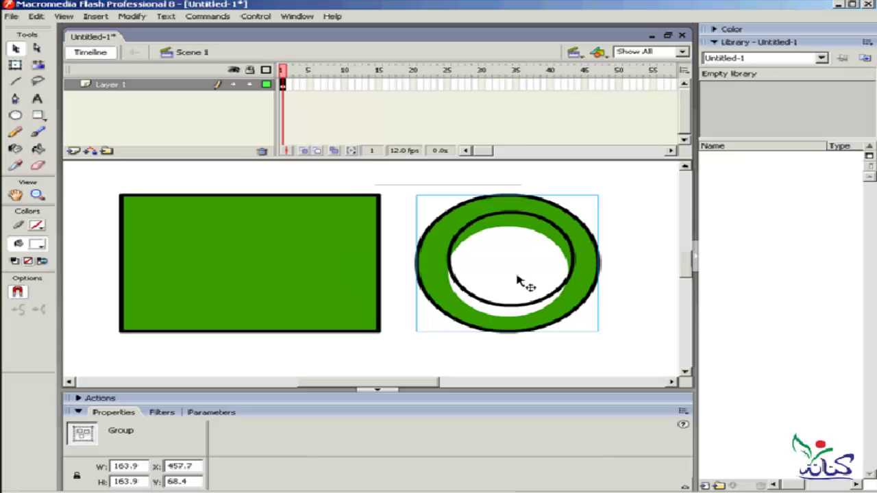
key("ctrl+a")
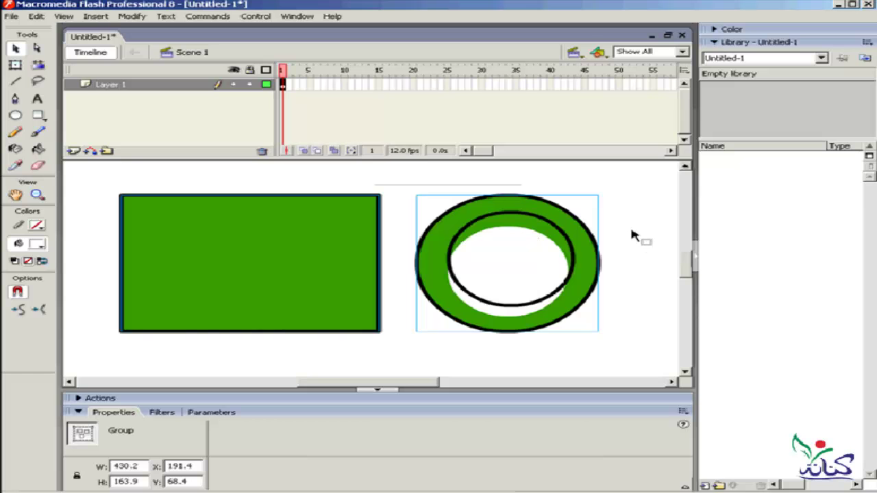
key("Delete")
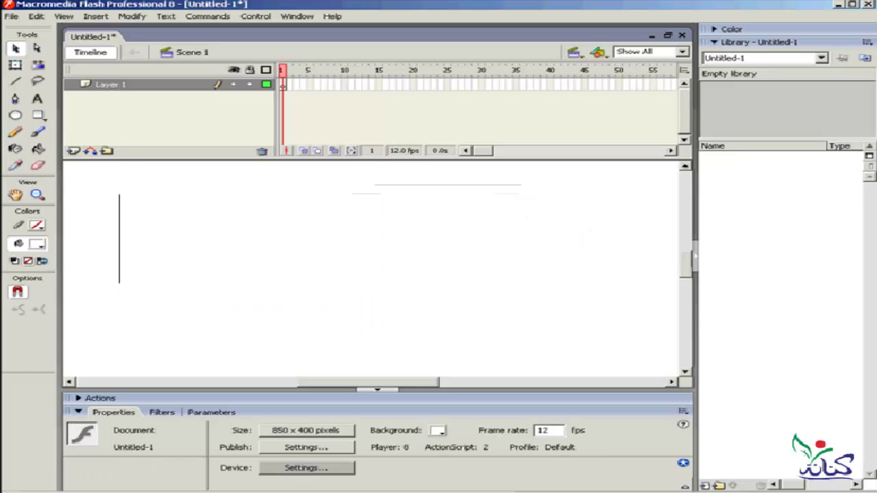
Draw a rectangle on the right of the stage and fill it dark grey.
left_click(38, 115)
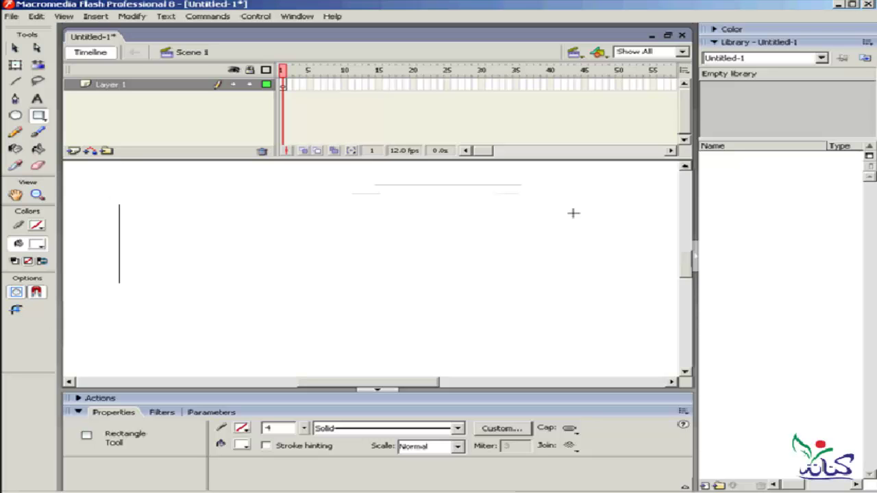
left_click_drag(600, 200, 427, 312)
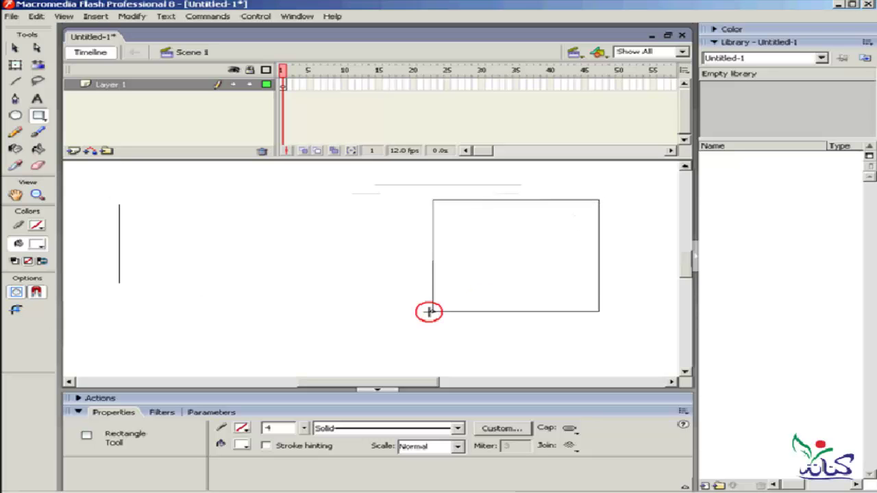
left_click(245, 445)
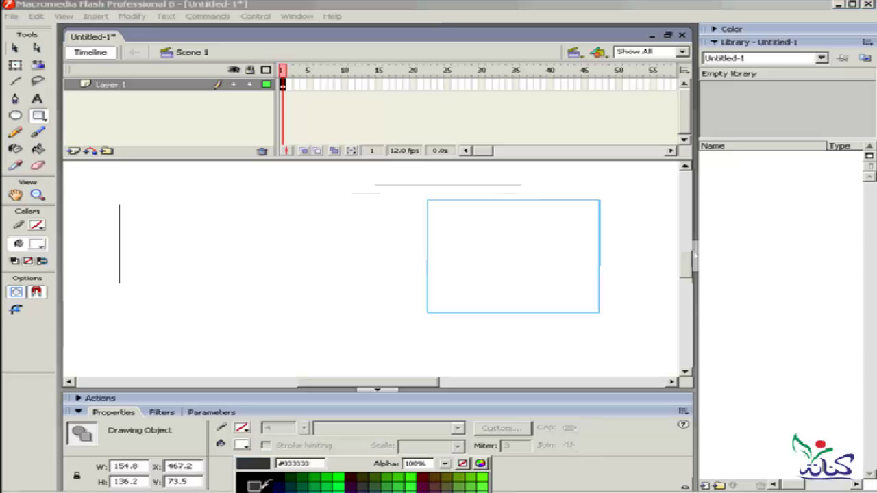
left_click(256, 488)
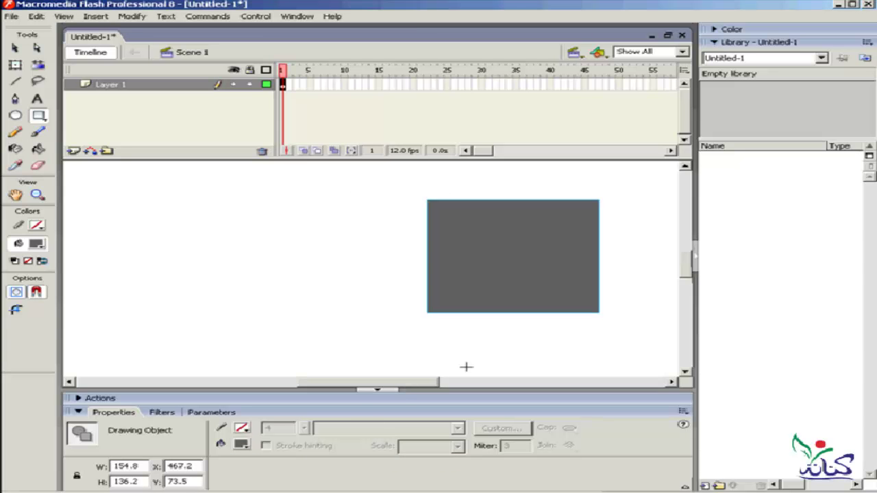
Draw a 147.4 x 147.4 dark grey circle left of the square and nudge it up.
left_click(15, 115)
mouse_move(352, 207)
left_mouse_down()
mouse_move(164, 327)
mouse_move(187, 330)
left_mouse_up()
left_click(15, 48)
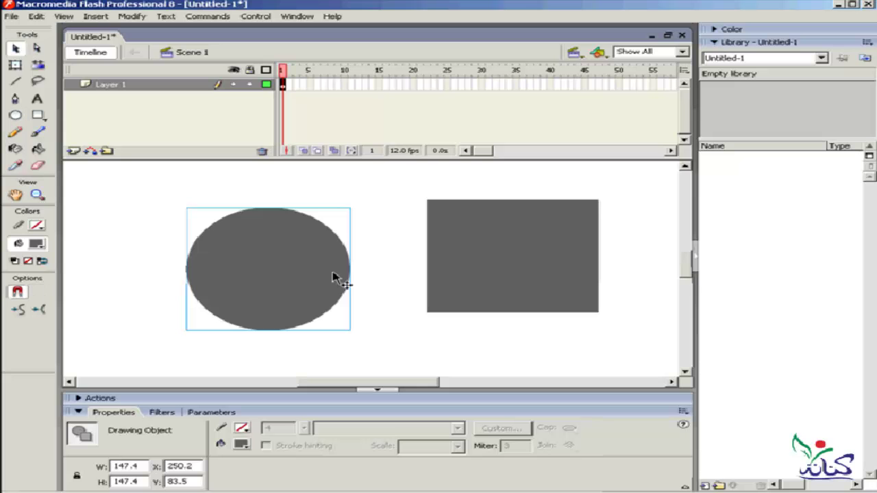
left_click_drag(301, 293, 297, 280)
left_click(480, 353)
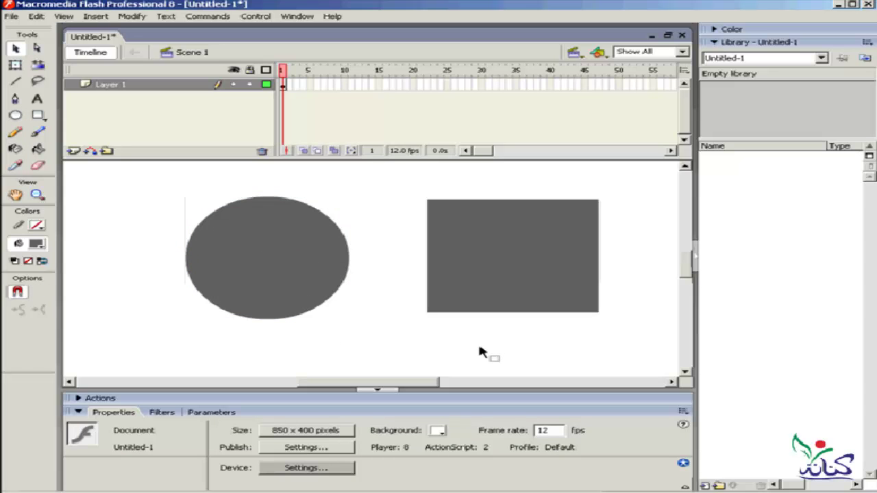
left_click(515, 271)
left_click(256, 274)
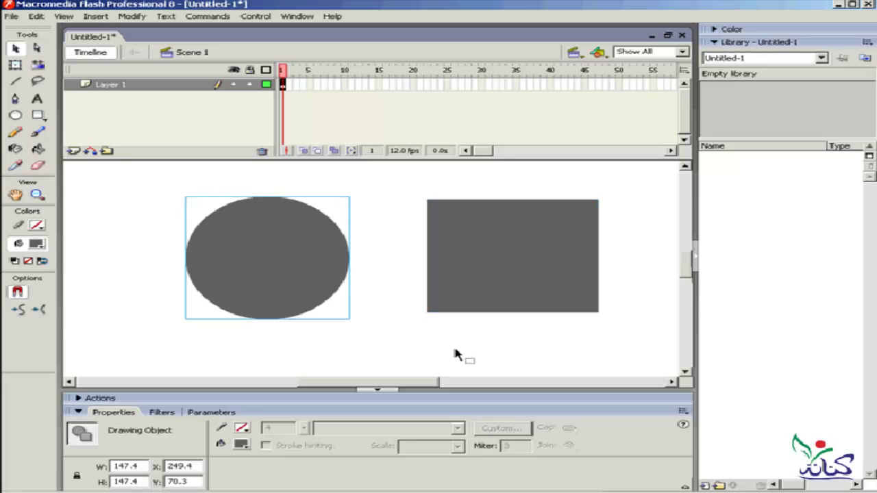
Drag the grey rectangle and circle over and away from each other several times.
left_click(470, 362)
left_click_drag(541, 261, 349, 242)
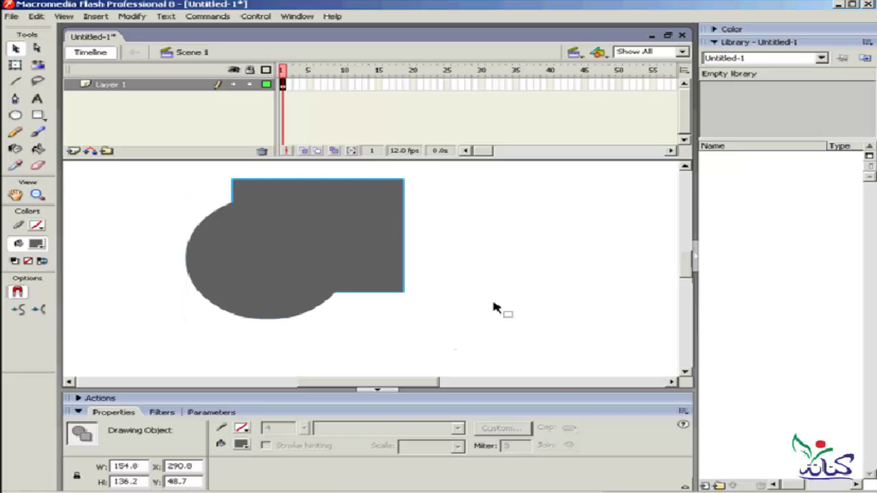
left_click_drag(269, 272, 450, 275)
left_click(622, 341)
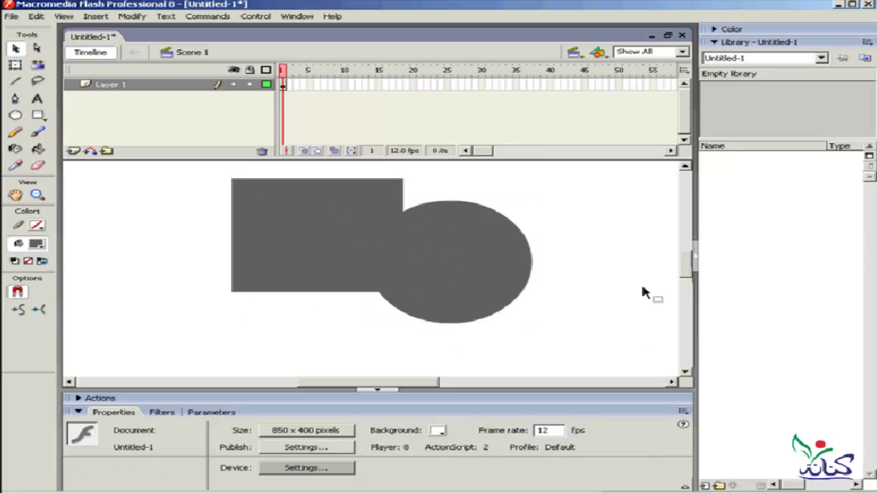
left_click_drag(250, 219, 492, 245)
left_click_drag(567, 256, 260, 247)
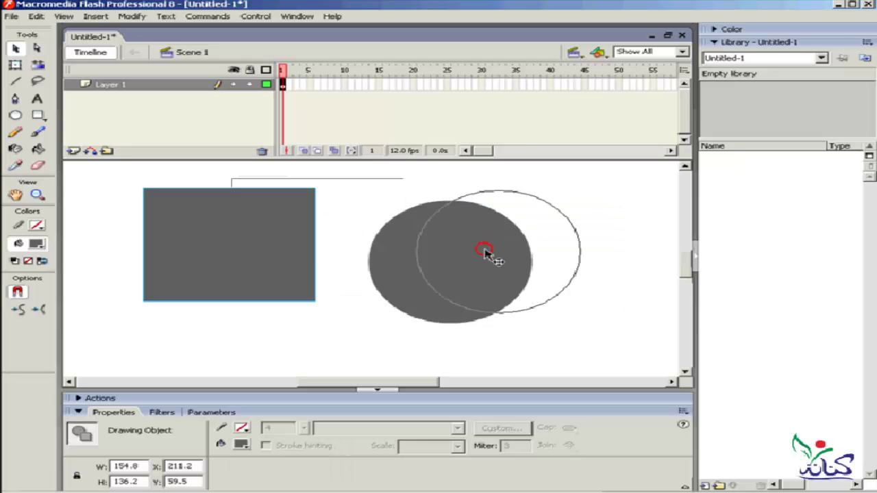
left_click_drag(377, 274, 448, 261)
left_click_drag(286, 248, 459, 244)
left_click_drag(387, 252, 247, 265)
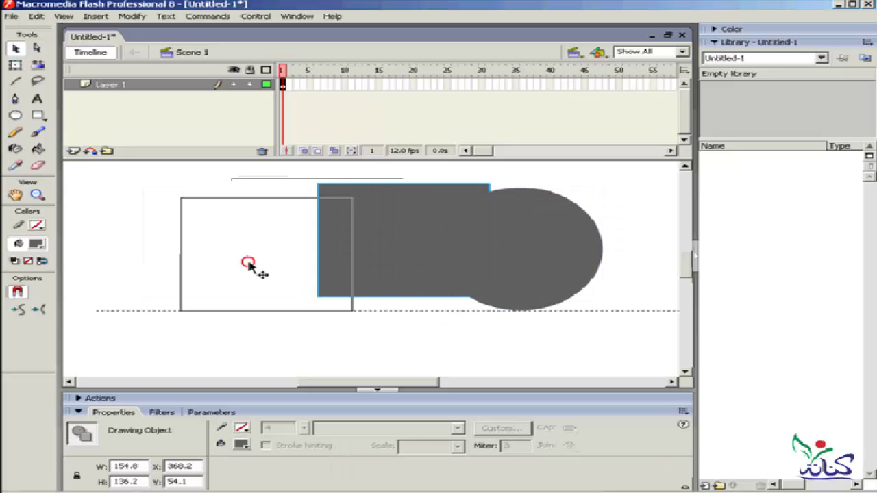
left_click(372, 309)
Change the rectangle's fill to blue #6666CC.
left_click(309, 297)
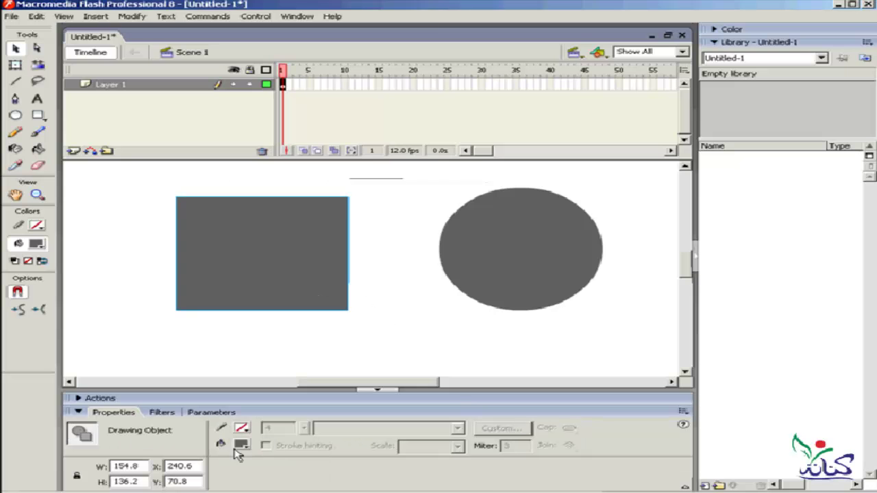
left_click(241, 445)
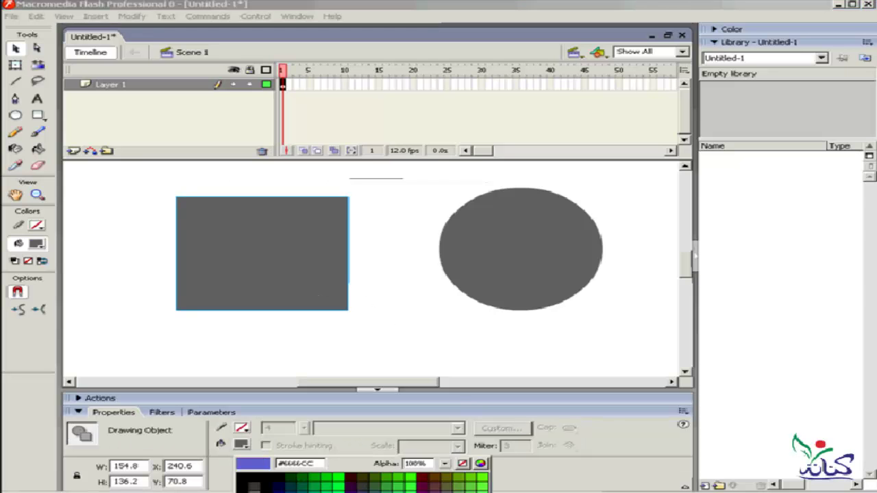
left_click(411, 488)
left_click(380, 299)
Rearrange the shapes until the grey circle overlaps the blue rectangle's left part.
left_click_drag(249, 274, 397, 252)
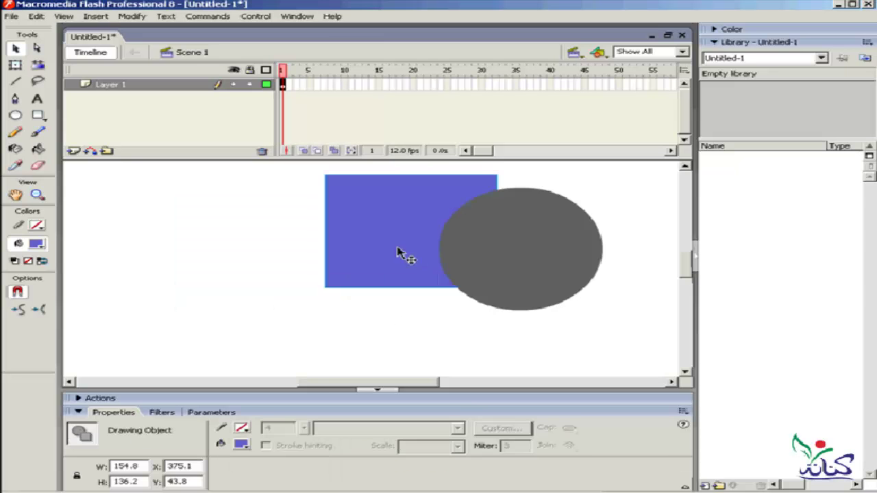
left_click_drag(165, 308, 278, 256)
mouse_move(463, 247)
left_mouse_down()
mouse_move(562, 231)
mouse_move(418, 243)
mouse_move(678, 255)
left_mouse_up()
left_click(549, 296)
left_click_drag(409, 255, 320, 255)
mouse_move(603, 274)
left_mouse_down()
mouse_move(377, 281)
mouse_move(204, 300)
left_mouse_up()
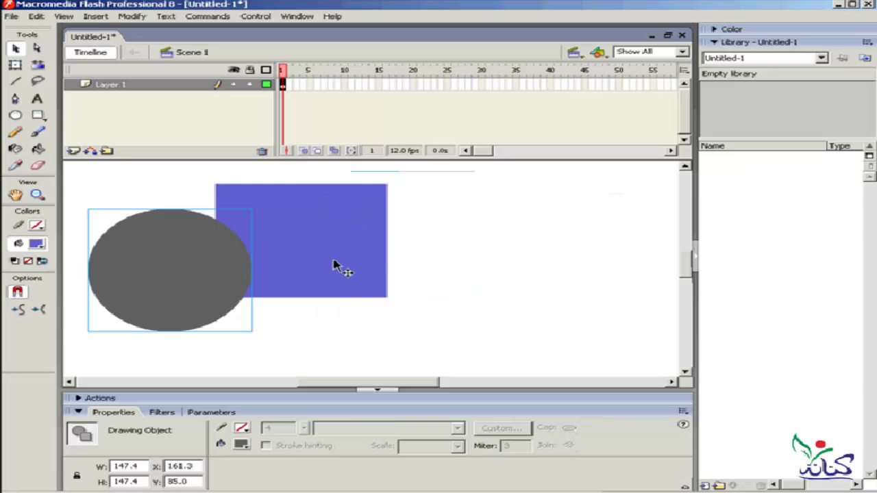
left_click_drag(334, 262, 555, 282)
left_click_drag(205, 272, 347, 263)
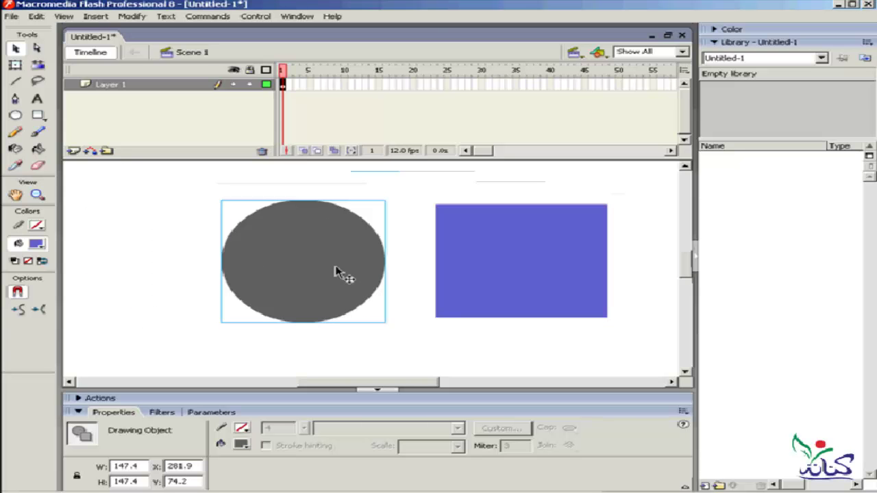
left_click_drag(336, 272, 468, 260)
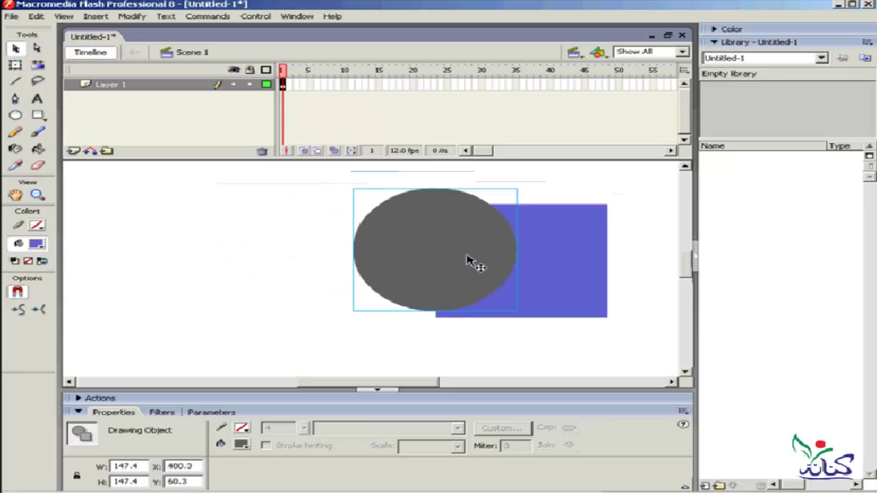
Select each shape, open the blue rectangle's drawing object, then return to Scene 1.
left_click(587, 254)
left_click(472, 260)
left_click(569, 258)
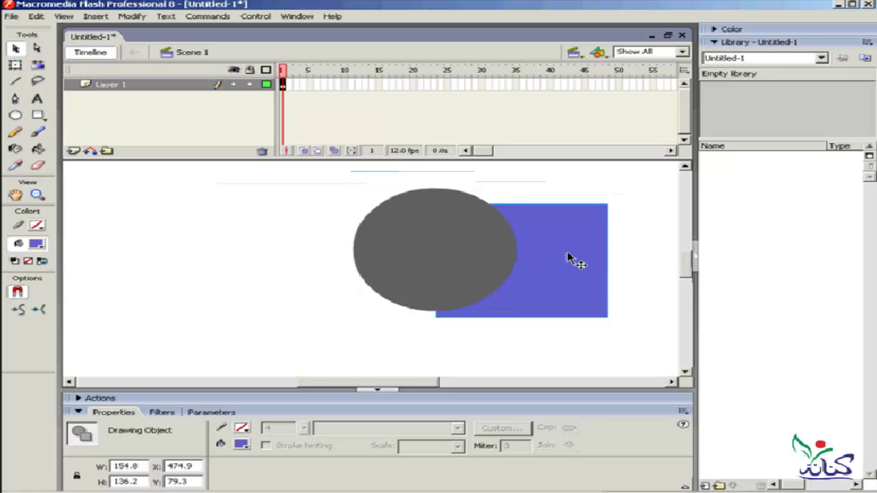
double_click(570, 258)
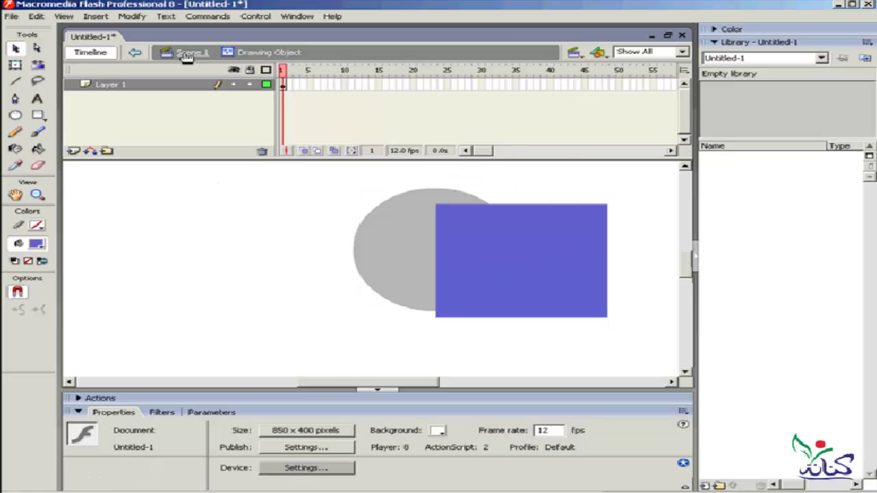
left_click(187, 55)
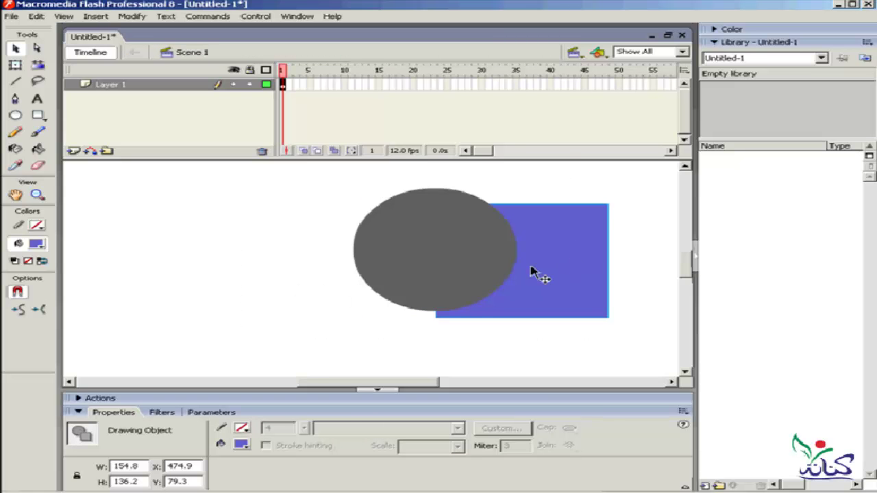
right_click(569, 259)
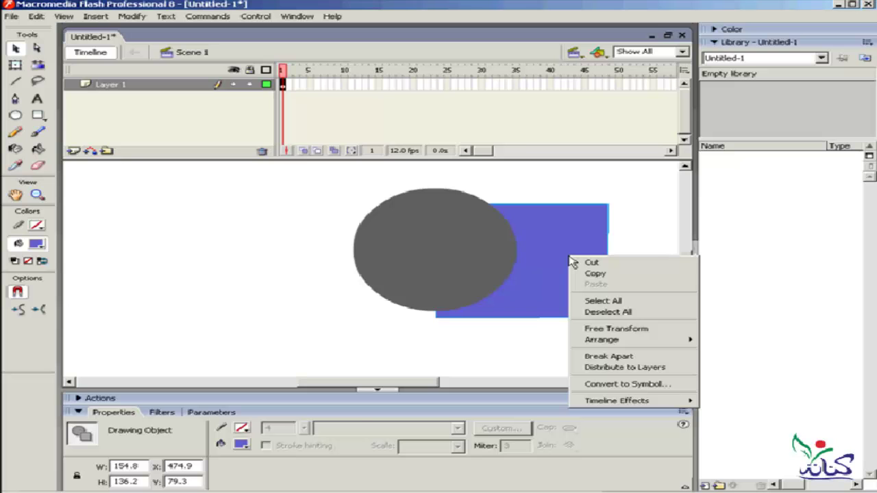
mouse_move(602, 339)
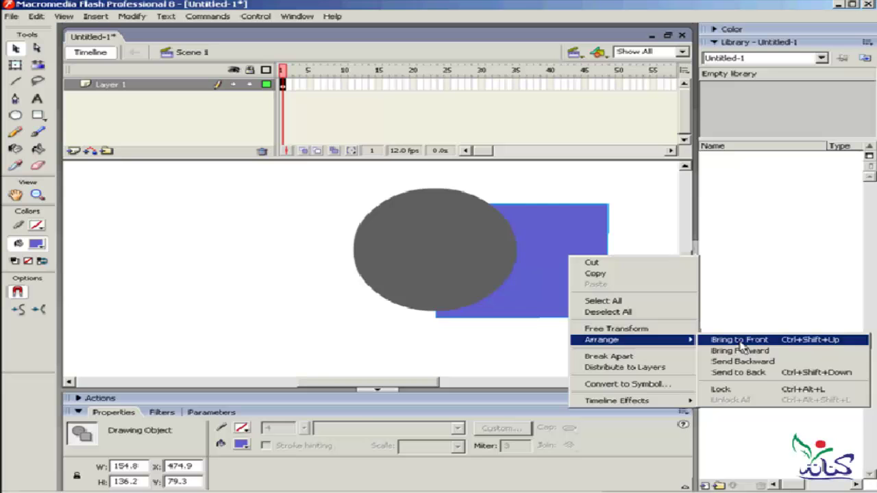
left_click(741, 343)
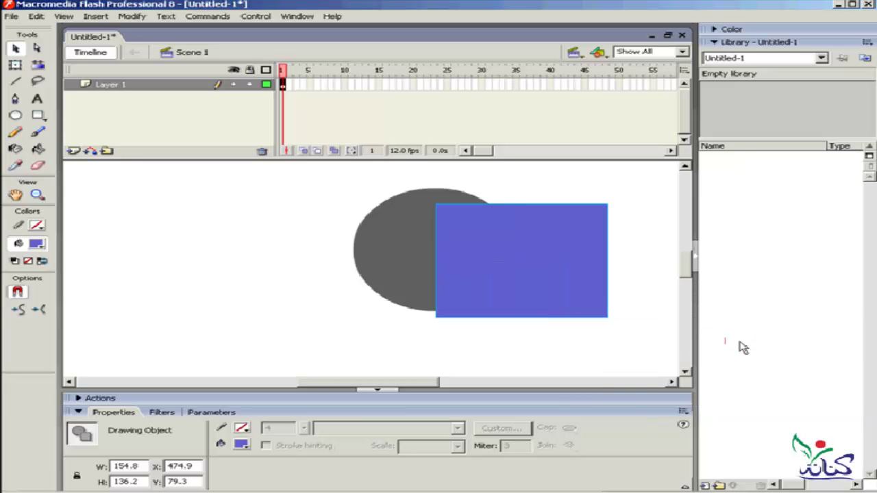
right_click(555, 274)
mouse_move(603, 355)
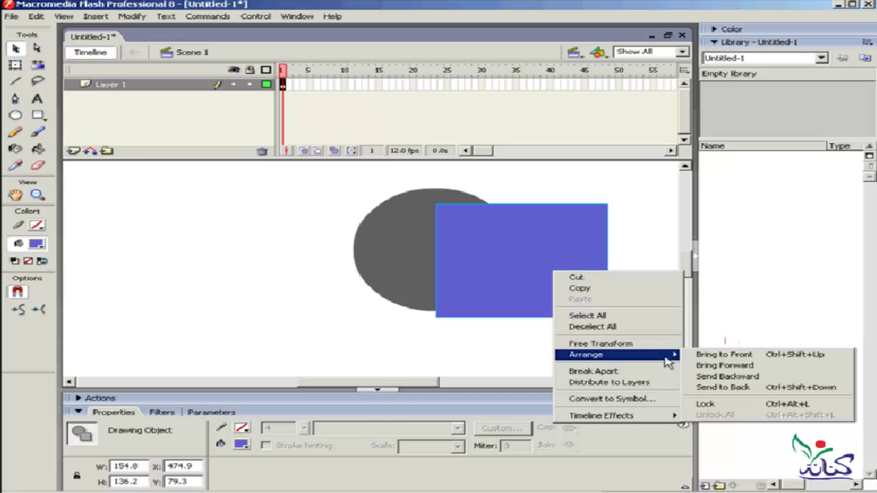
left_click(699, 378)
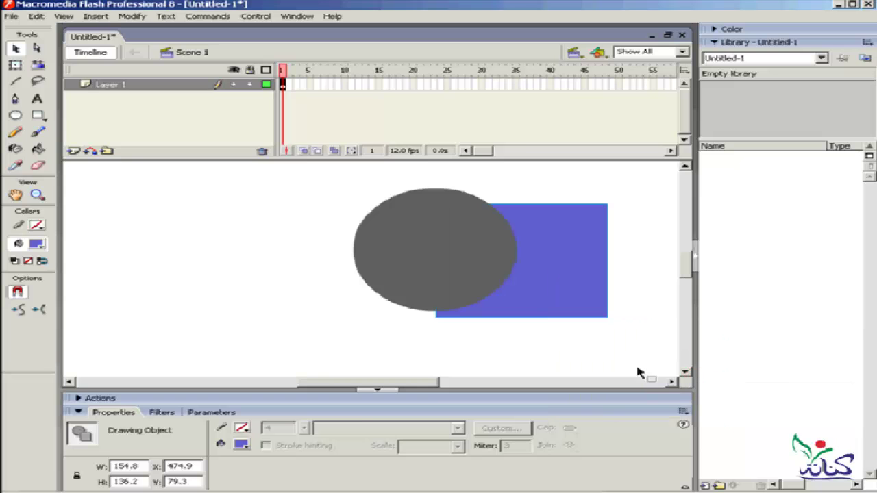